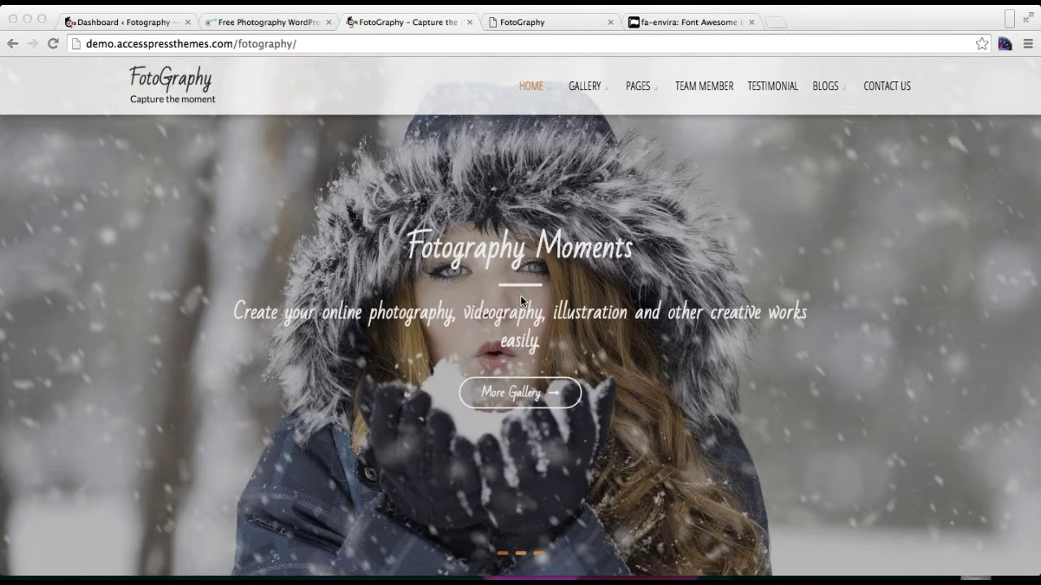
Step: Scroll the FotoGraphy demo homepage to the 'Need a Photographer ?' section and its contact bar
scroll(592, 301, down, 10)
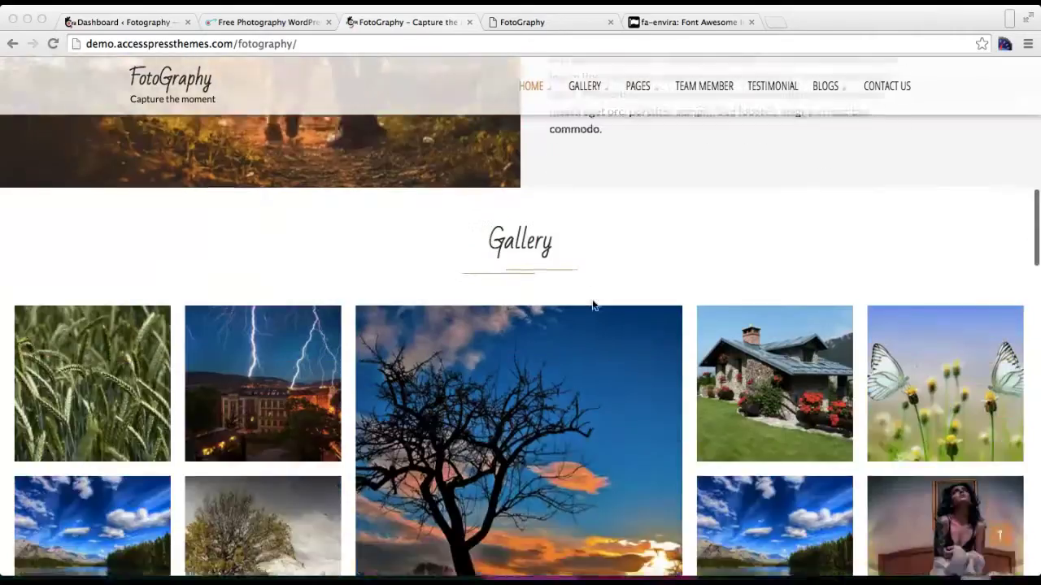
scroll(593, 305, down, 15)
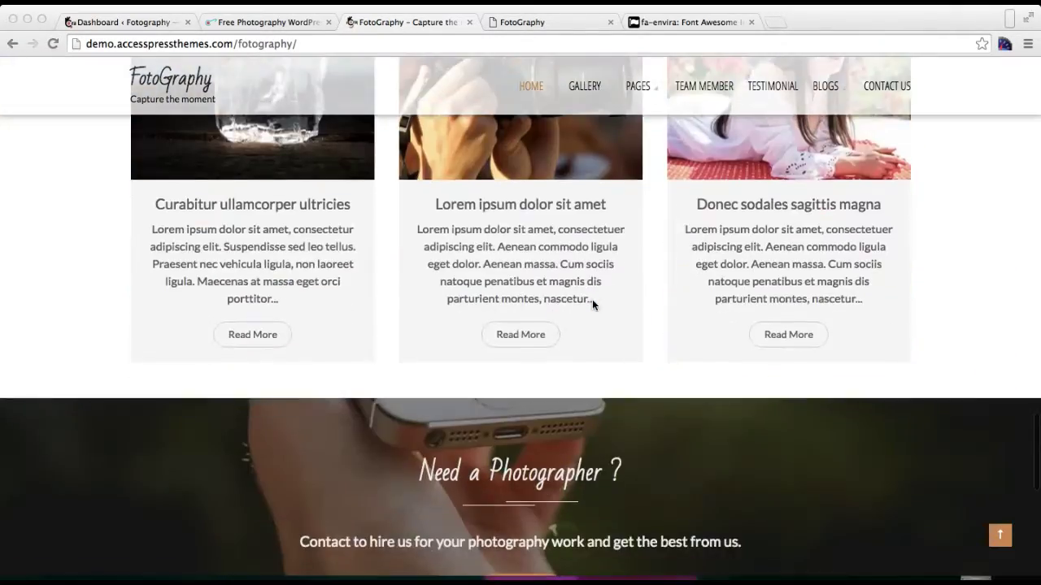
scroll(592, 305, down, 5)
scroll(592, 304, up, 2)
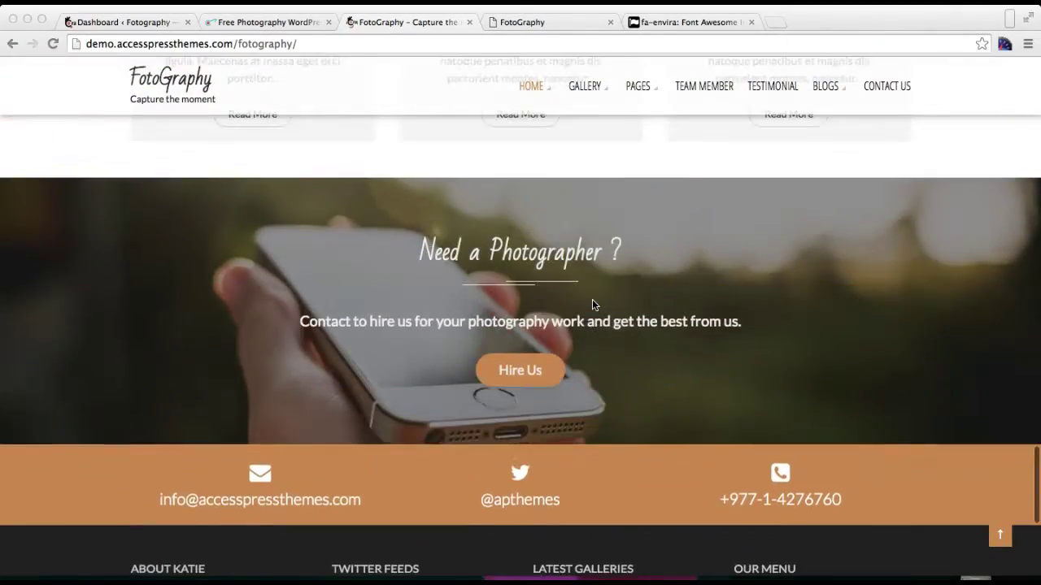
scroll(592, 303, up, 2)
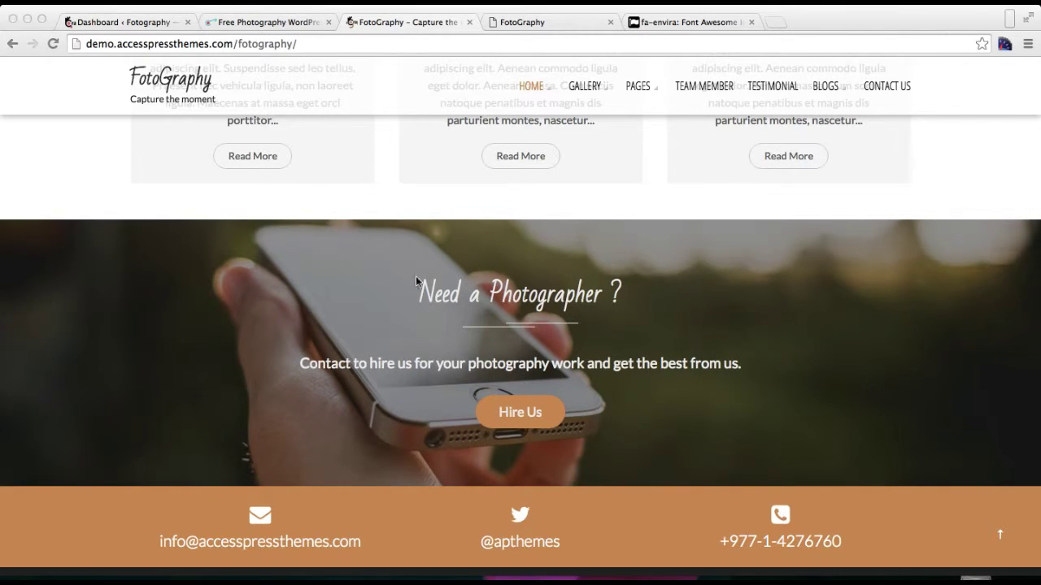
Step: Open HomePage Settings > Call to Action Section in a new Customizer tab and start choosing a background image
click(142, 24)
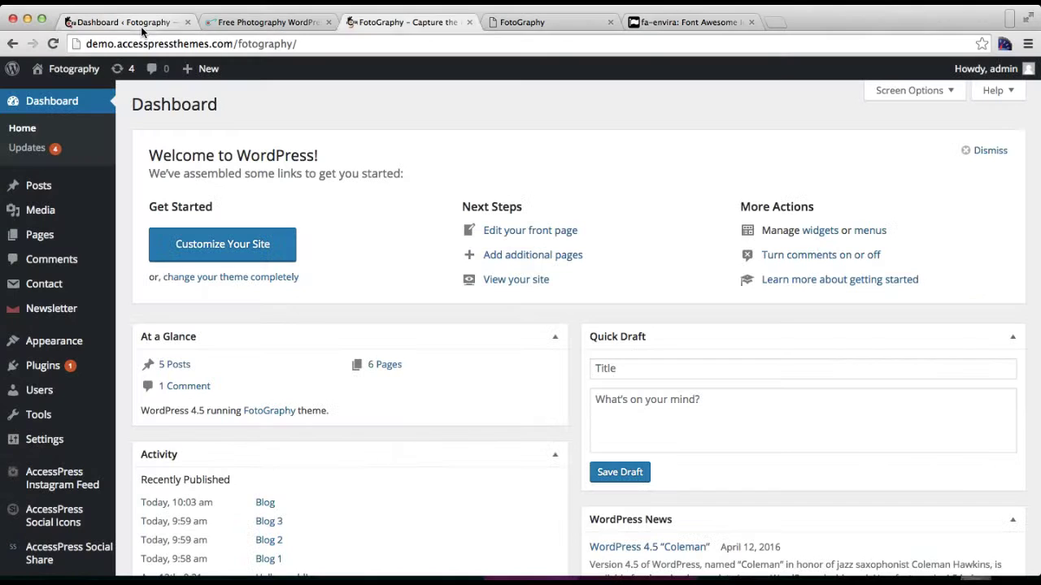
mouse_move(53, 343)
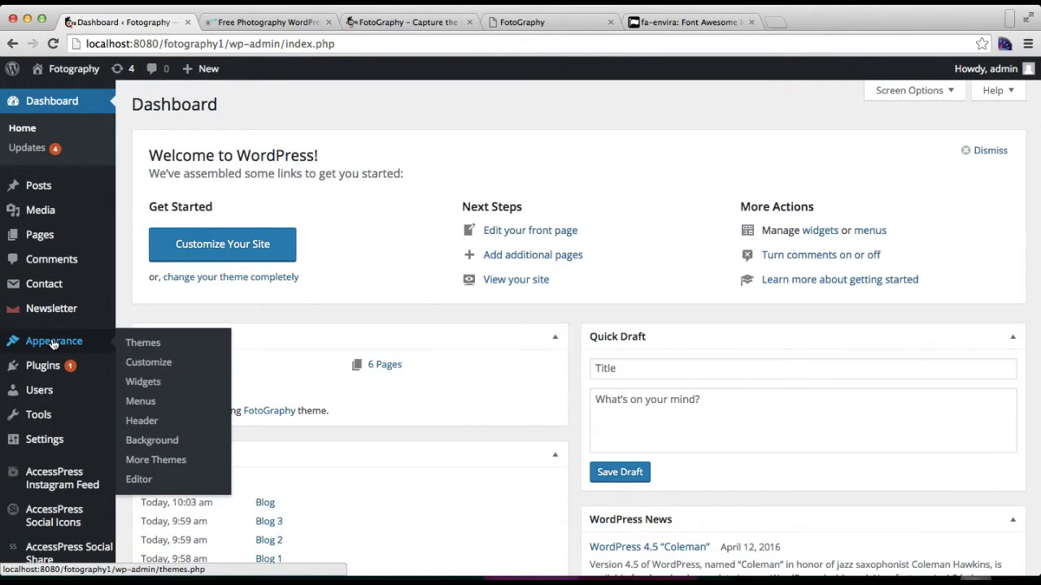
right_click(160, 365)
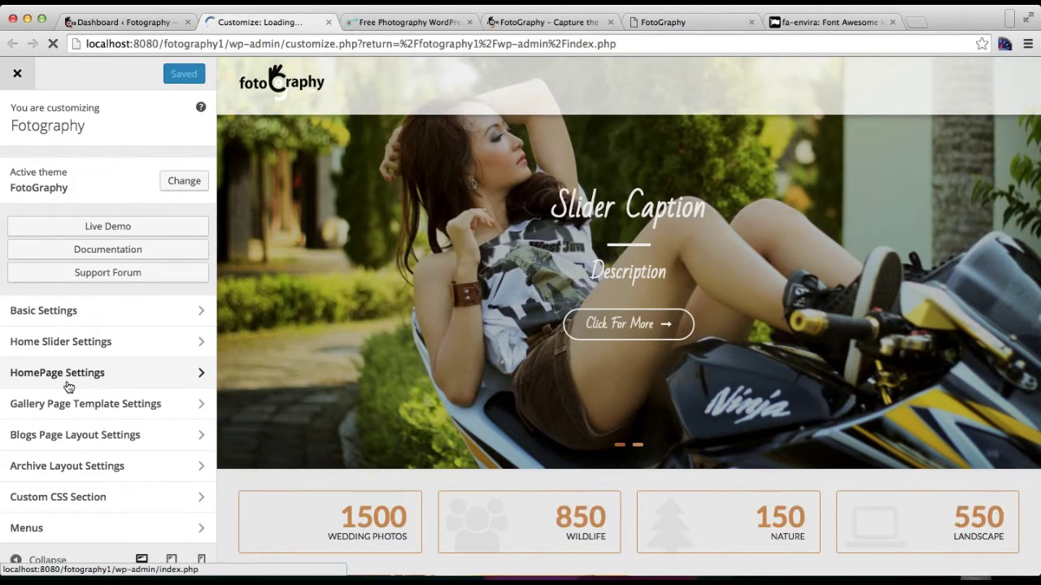
click(68, 382)
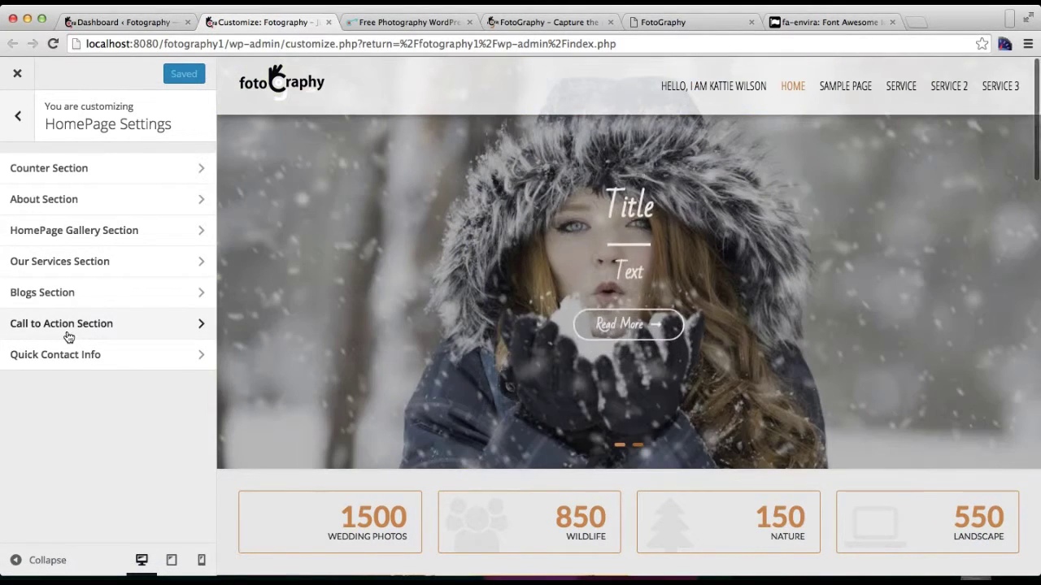
click(68, 335)
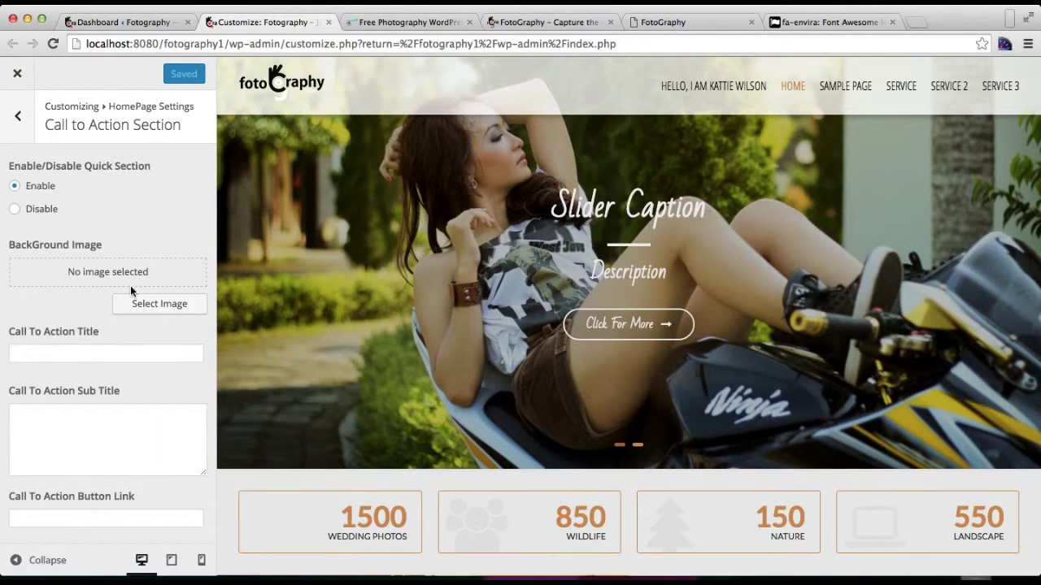
click(144, 305)
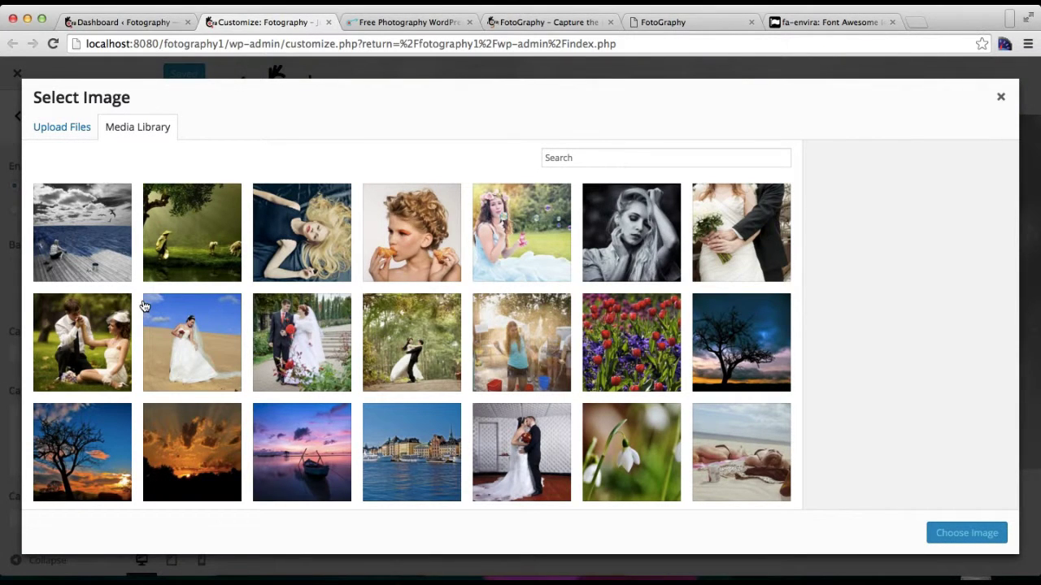
Step: Find the hands-holding-a-camera photo in the Media Library and choose it as the section background
scroll(343, 364, down, 5)
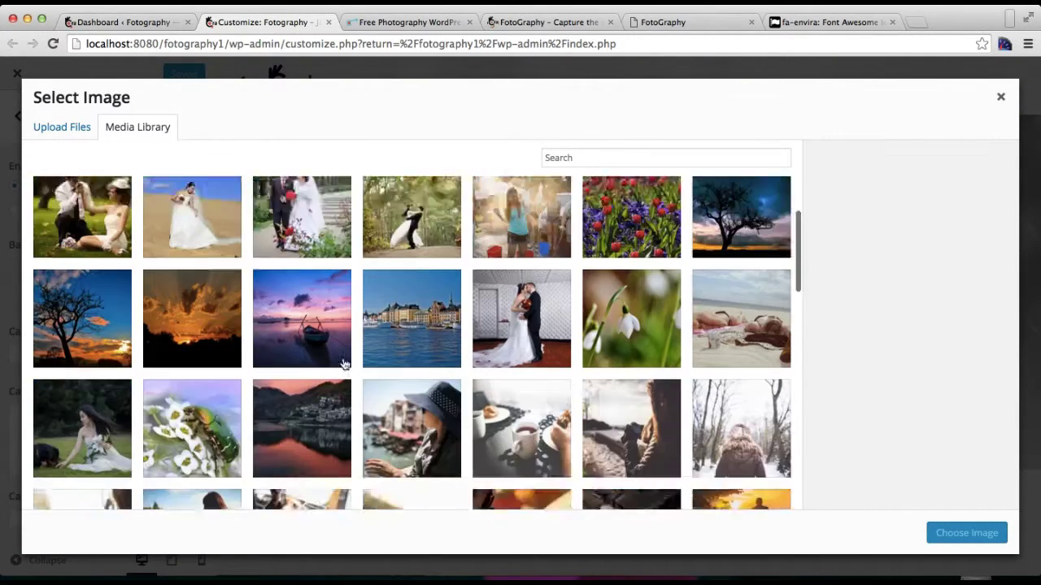
scroll(343, 363, down, 6)
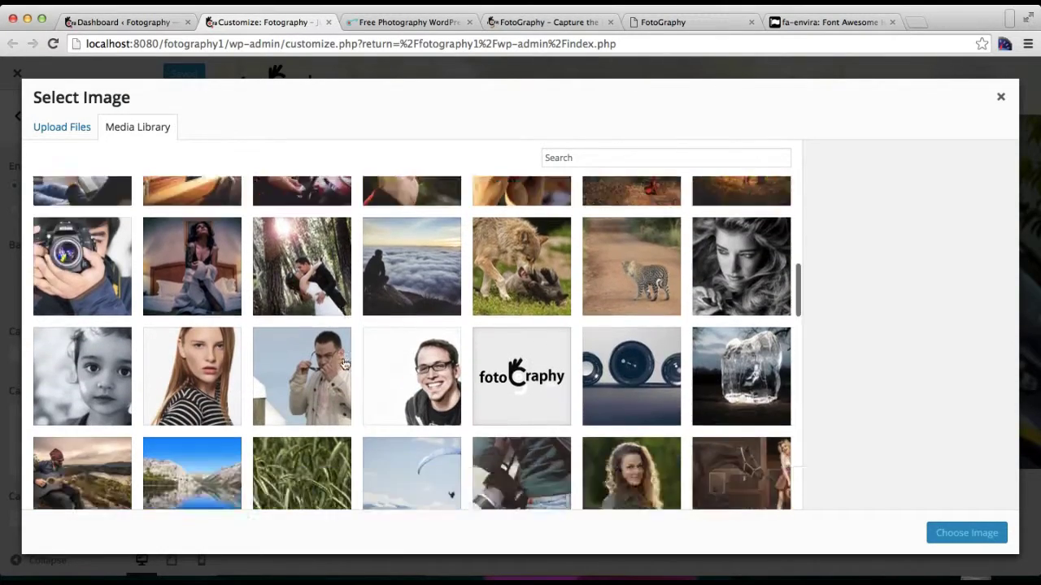
scroll(343, 364, down, 7)
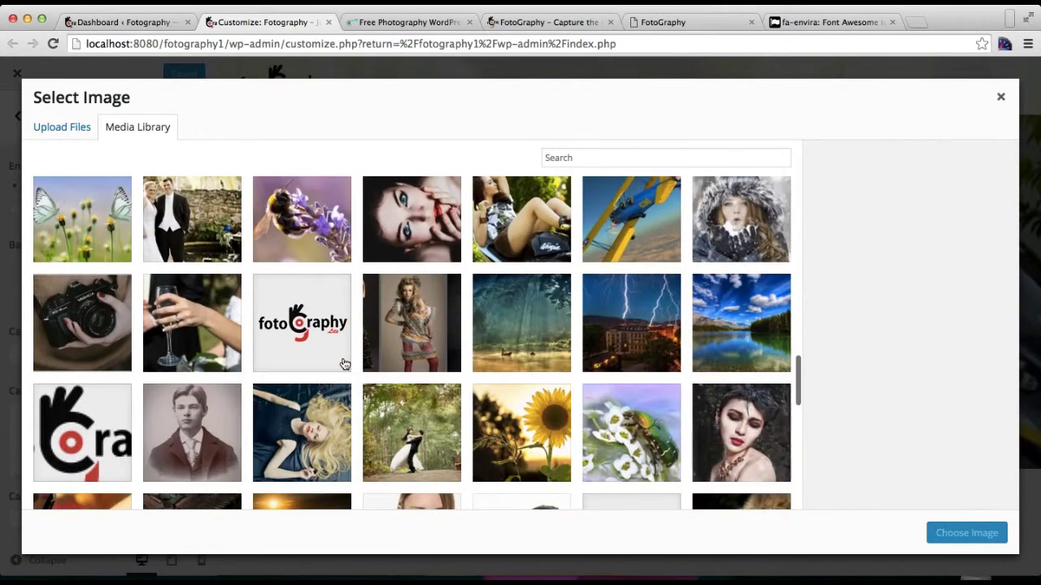
scroll(346, 354, down, 4)
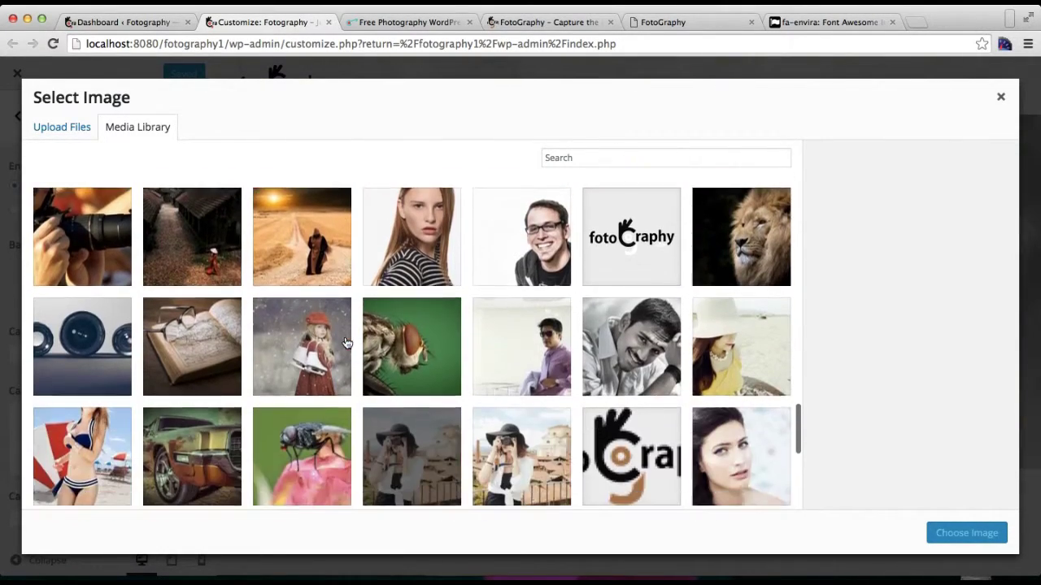
scroll(346, 343, down, 4)
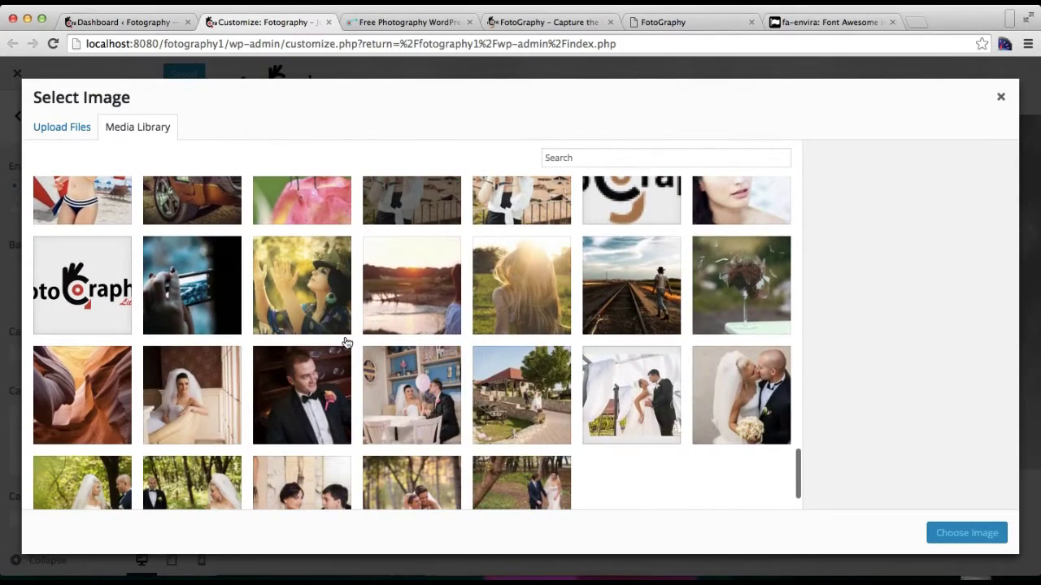
scroll(345, 343, up, 8)
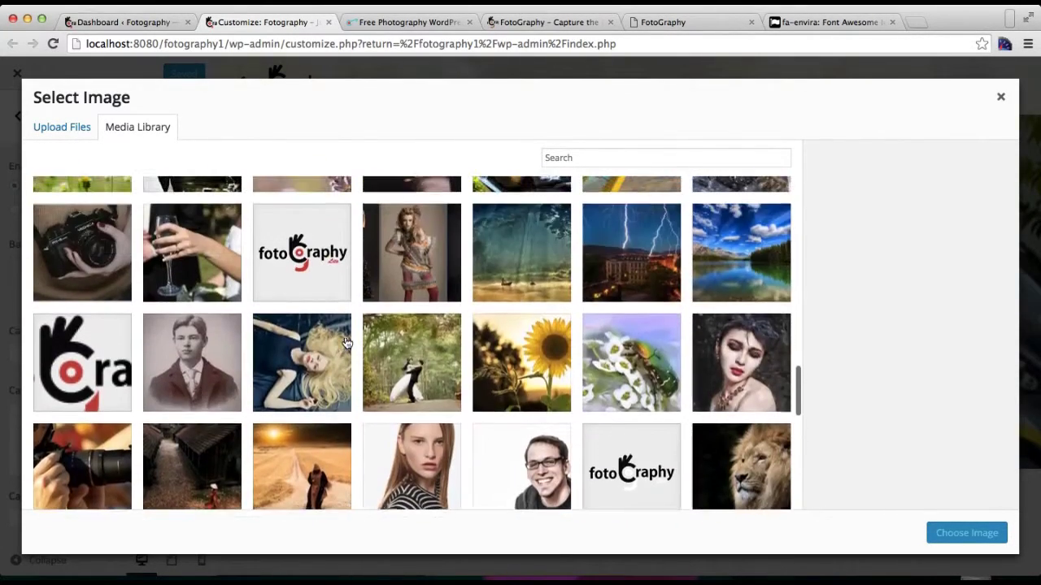
scroll(345, 343, up, 10)
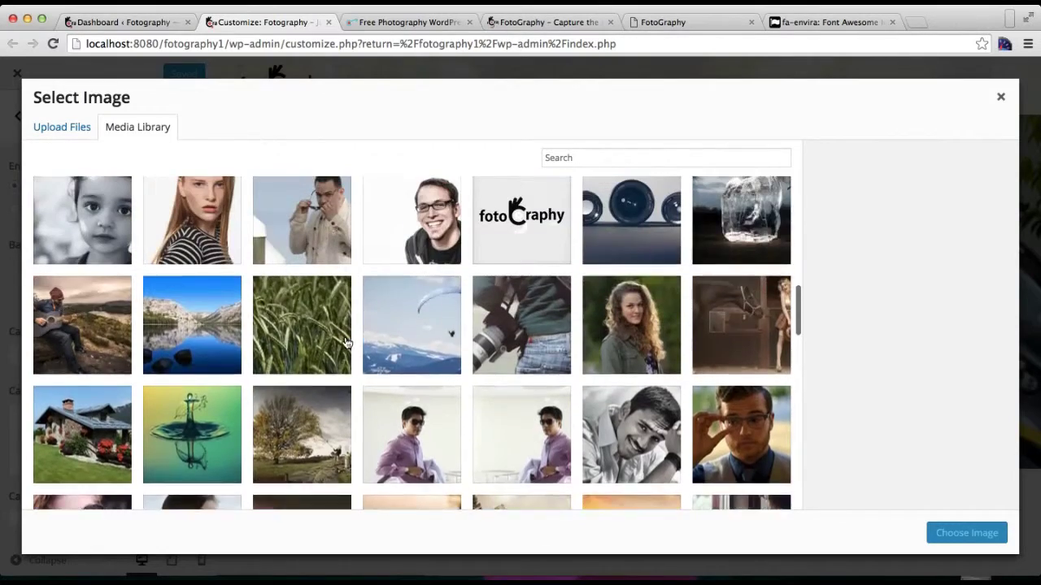
scroll(346, 343, up, 8)
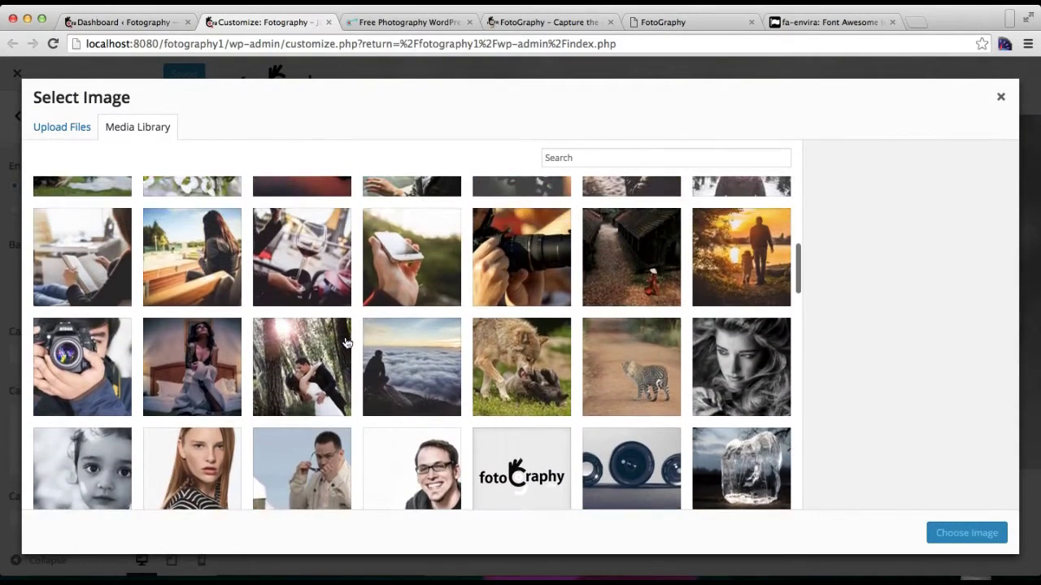
scroll(345, 343, up, 1)
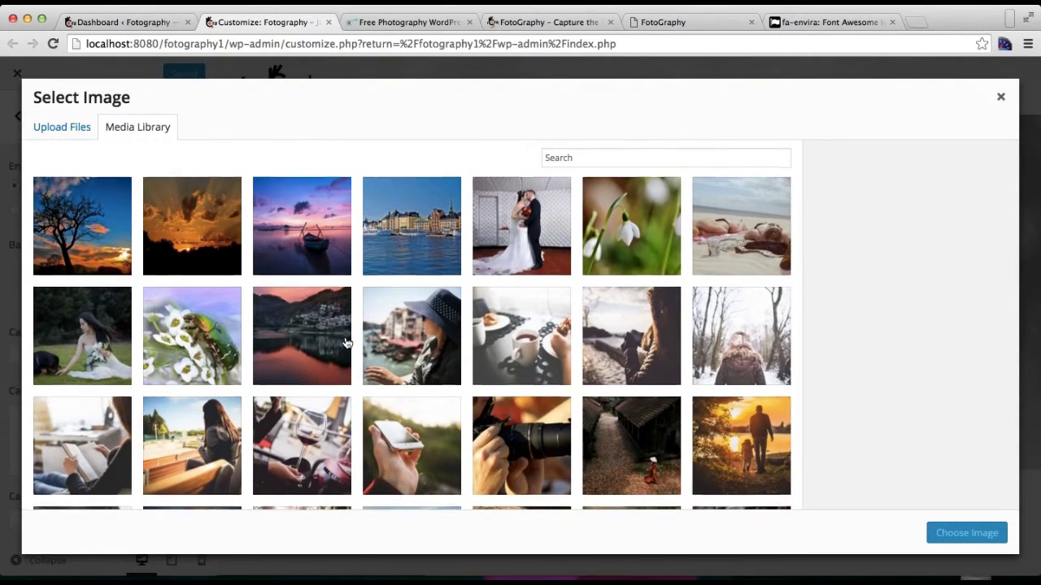
scroll(345, 343, up, 5)
scroll(346, 343, down, 10)
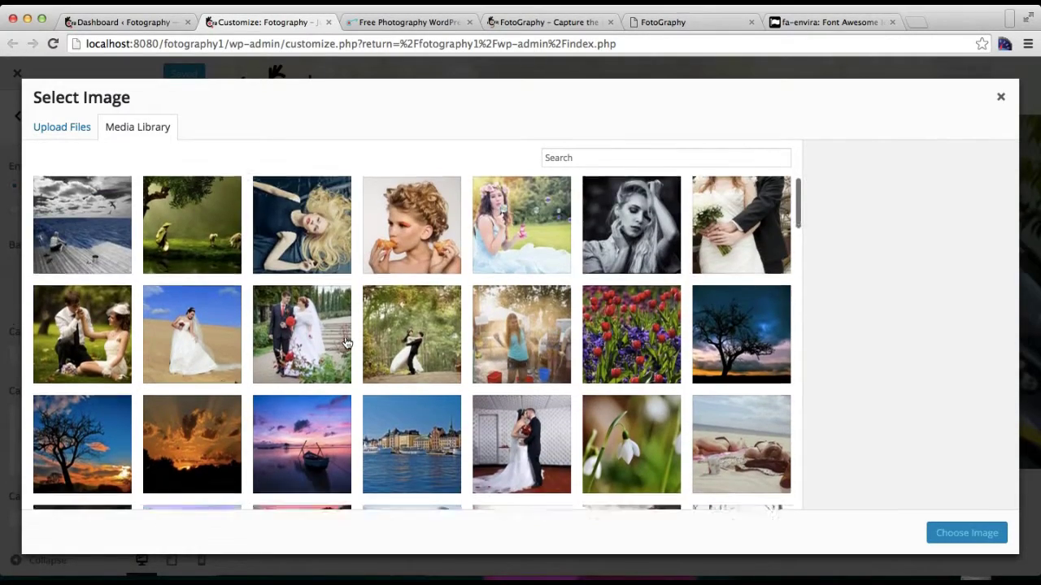
scroll(346, 344, down, 2)
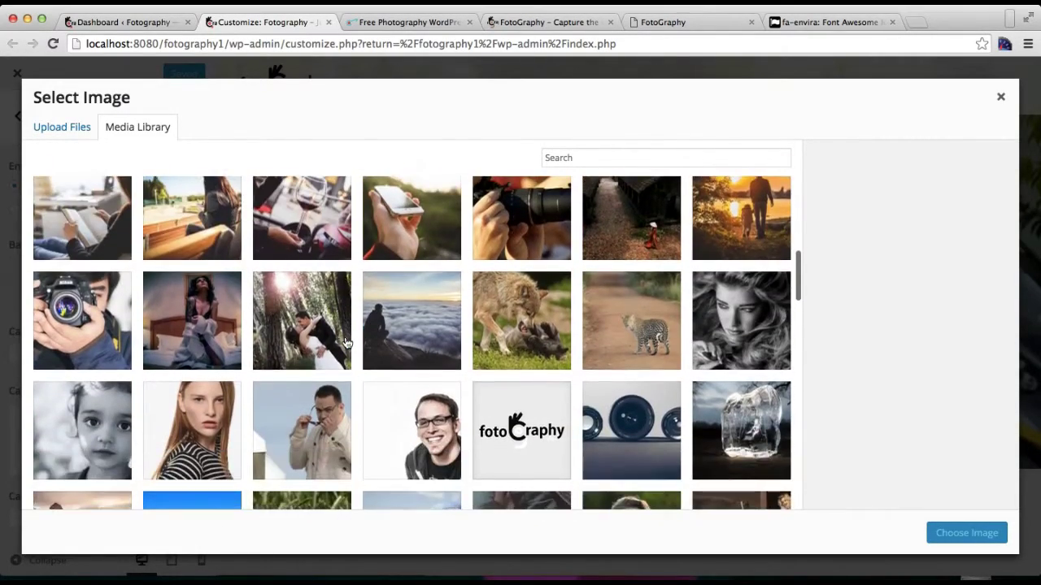
scroll(346, 343, up, 5)
scroll(345, 343, down, 3)
scroll(346, 343, down, 5)
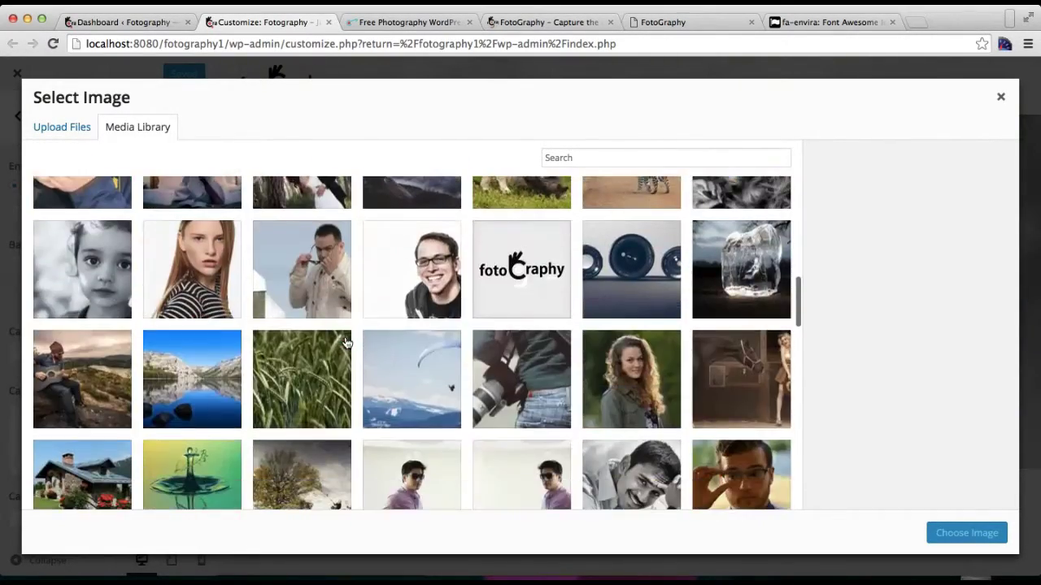
scroll(345, 343, up, 2)
scroll(345, 343, down, 5)
scroll(345, 343, down, 8)
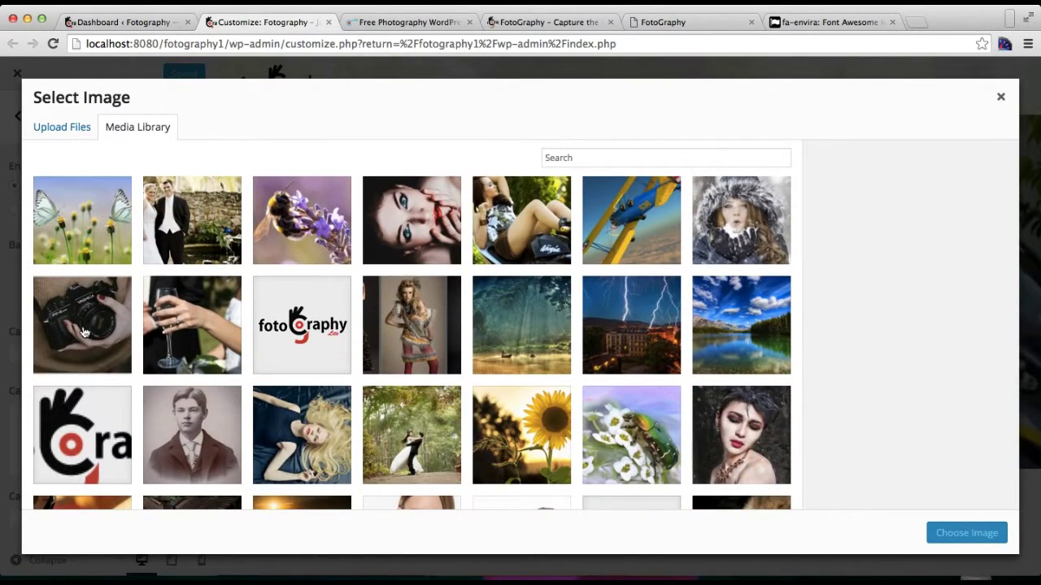
click(84, 332)
click(968, 534)
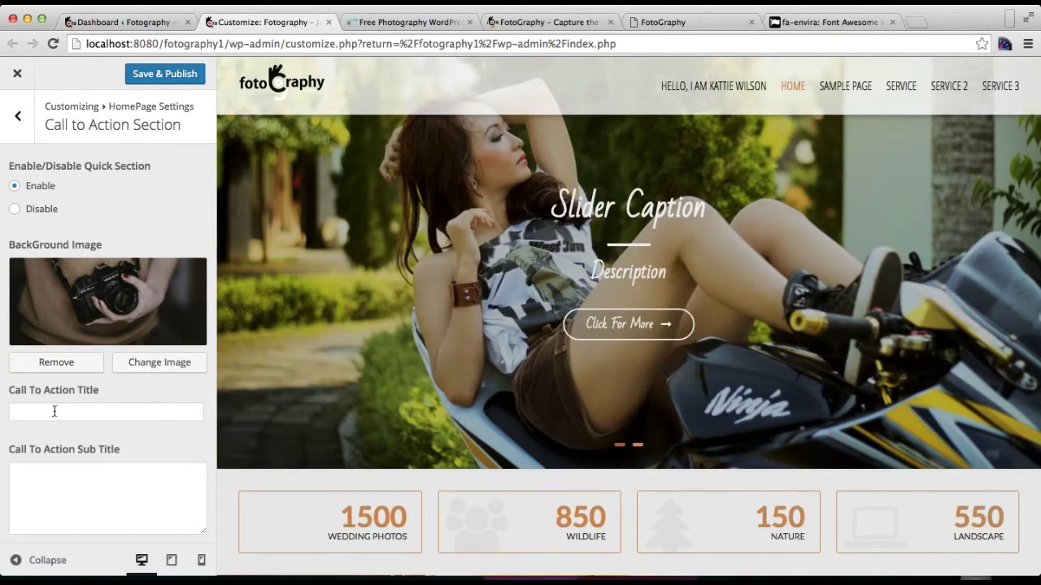
Step: Enter 'Need Any Photographer?' as the Call To Action Title, correcting the capital P
click(60, 415)
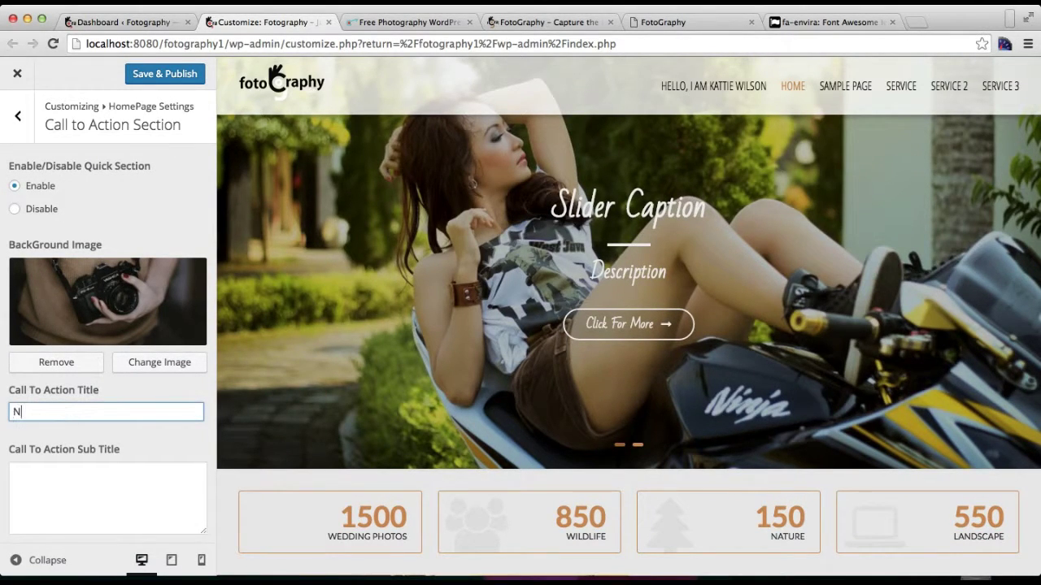
text(Need)
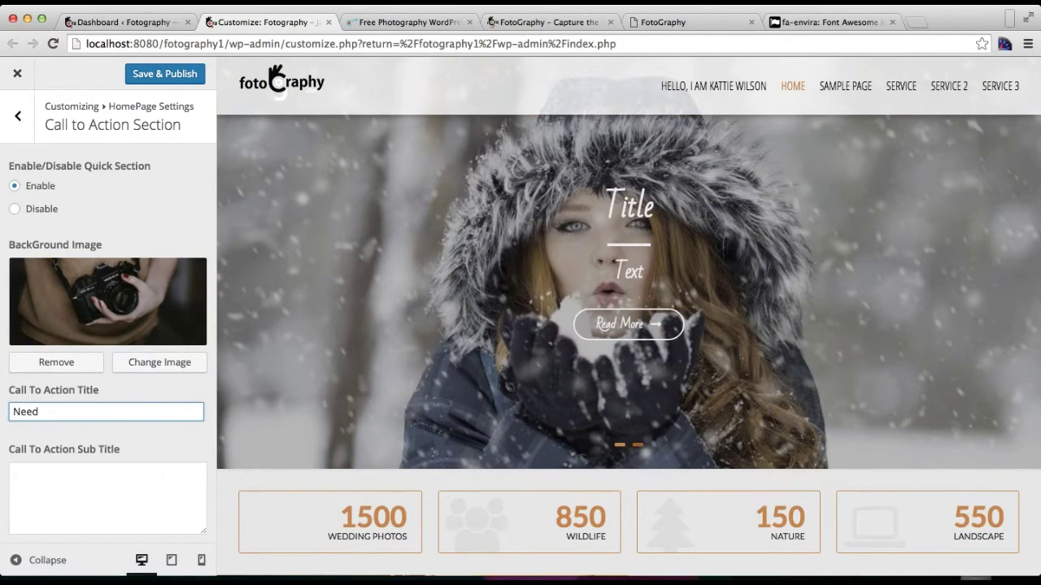
text( Any photogra)
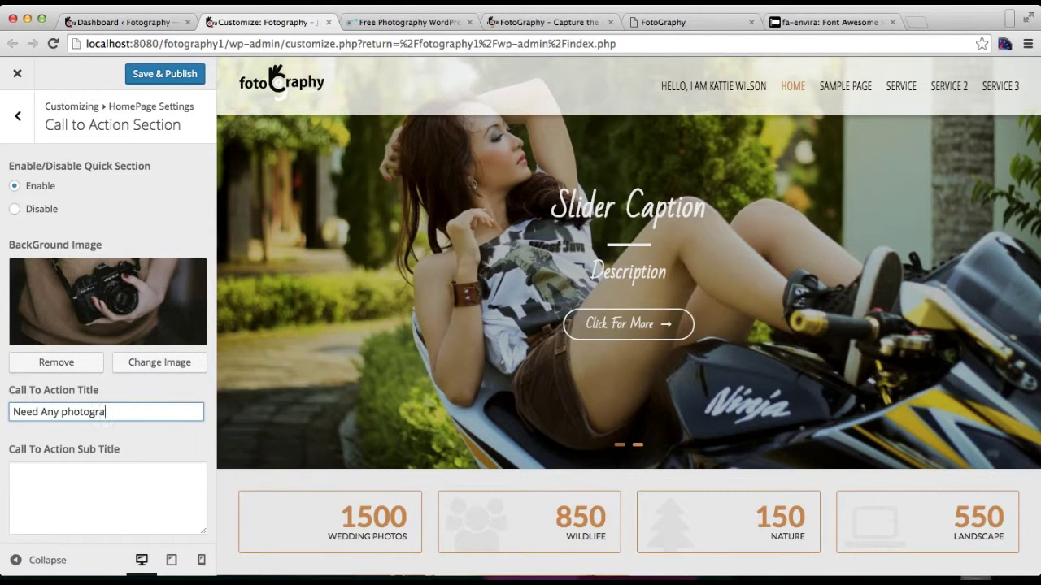
text(pher?)
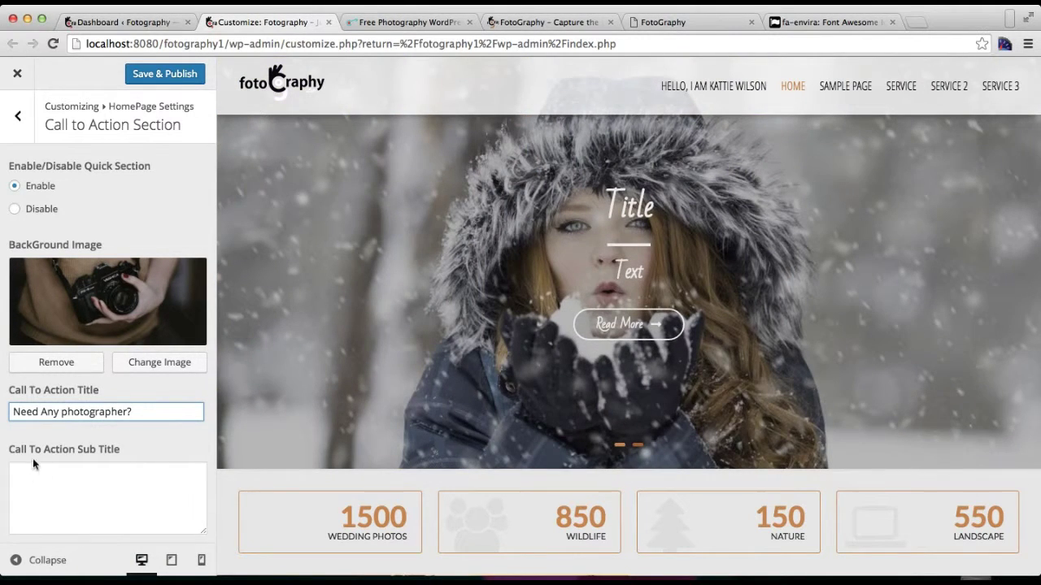
click(69, 412)
key(BackSpace)
text(P)
Step: Select the Sub Title field and bring up the demo's call-to-action section for reference
scroll(91, 463, down, 2)
click(97, 427)
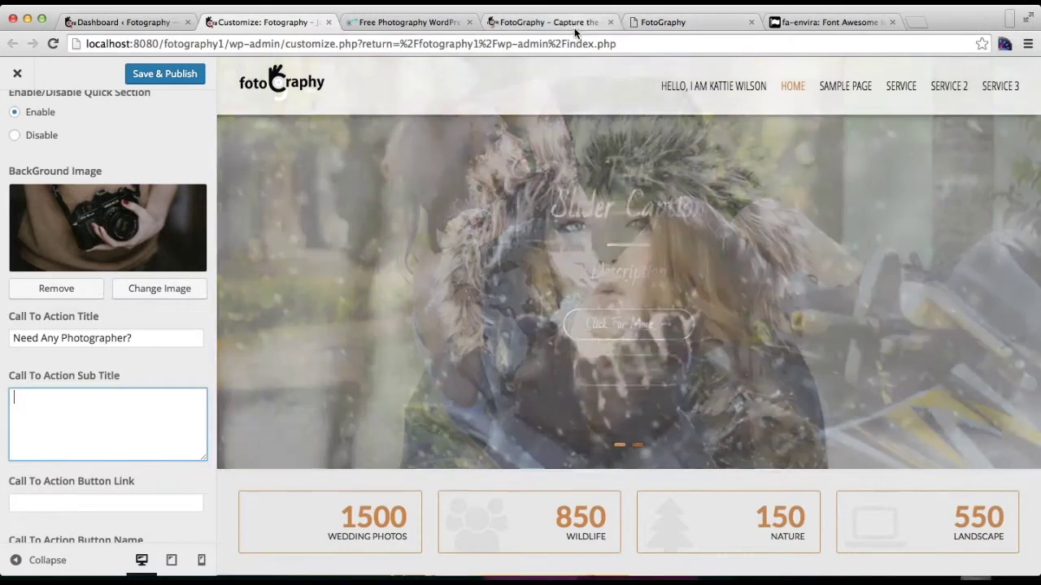
click(573, 24)
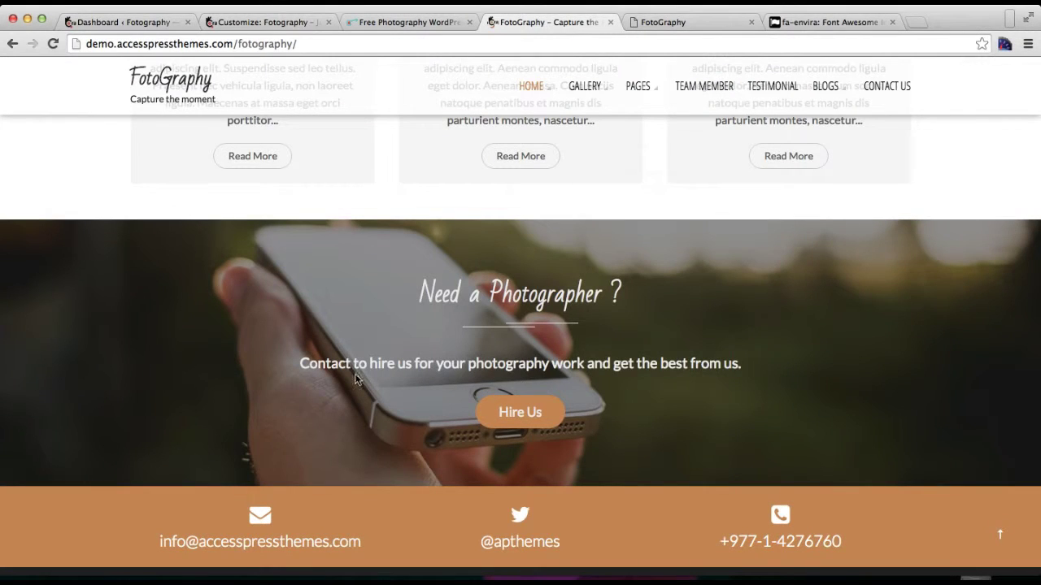
Step: Copy the demo's call-to-action subtitle sentence into the Sub Title field
triple_click(761, 366)
key(super+c)
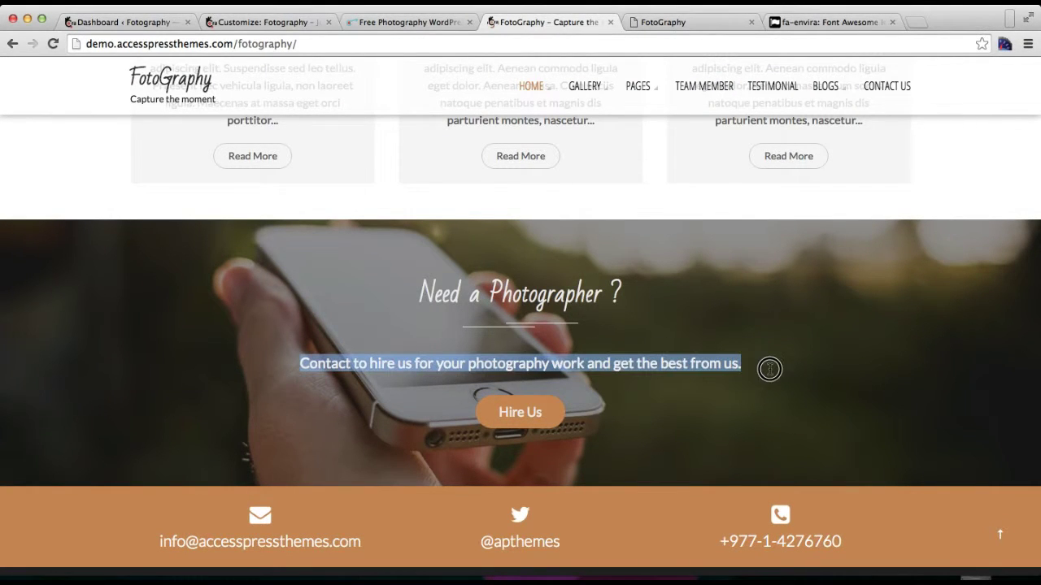
click(218, 24)
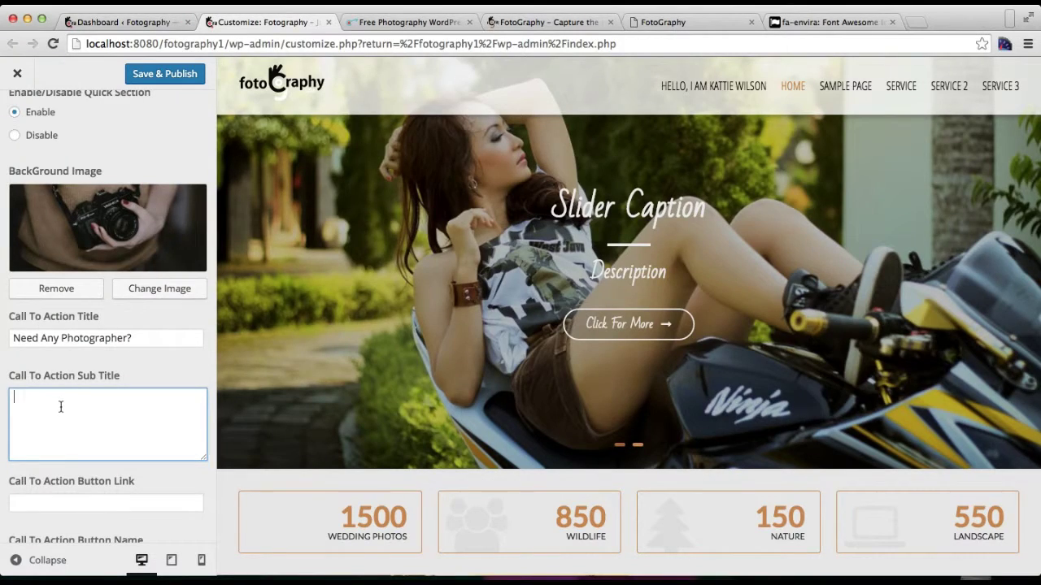
key(super+v)
scroll(55, 448, down, 2)
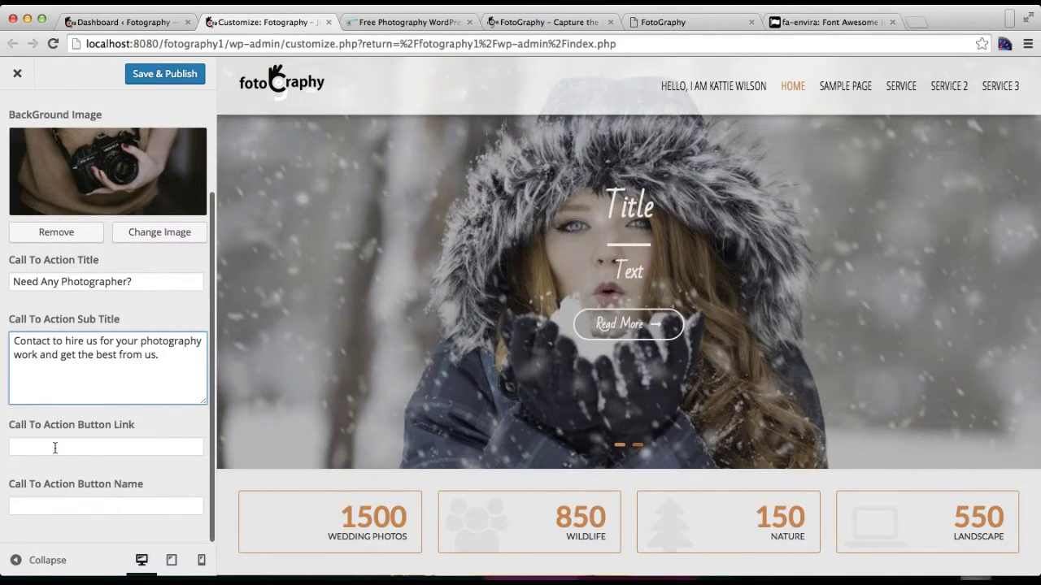
Step: Set the Button Link to the theme information page's web address
click(98, 445)
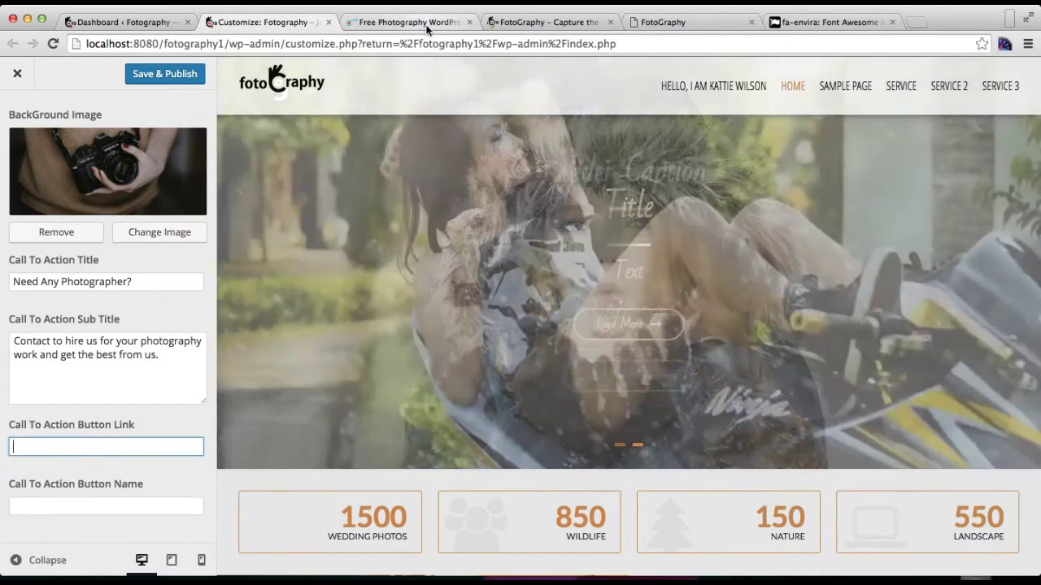
click(411, 22)
click(383, 43)
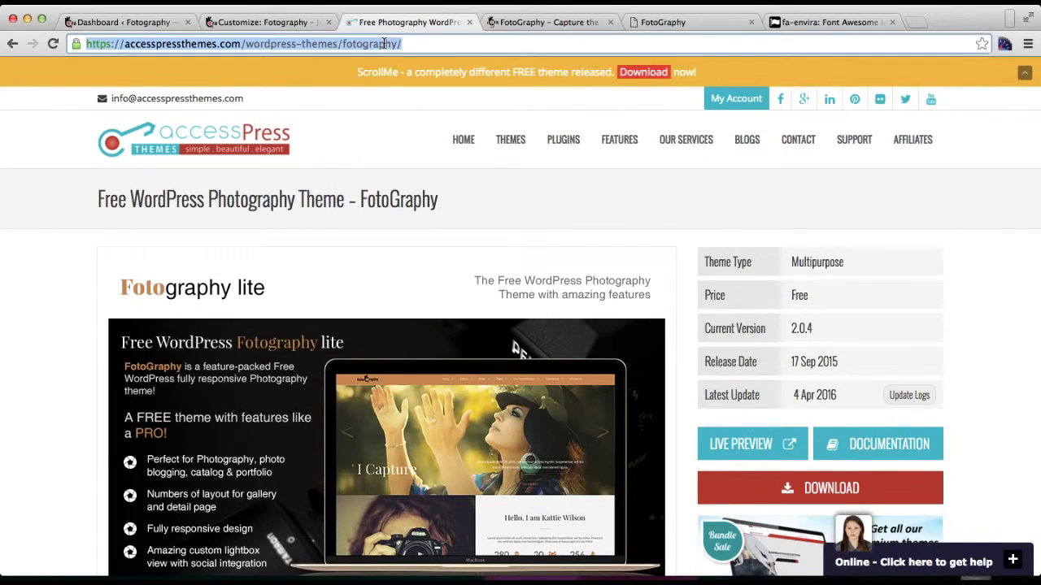
click(120, 24)
click(232, 30)
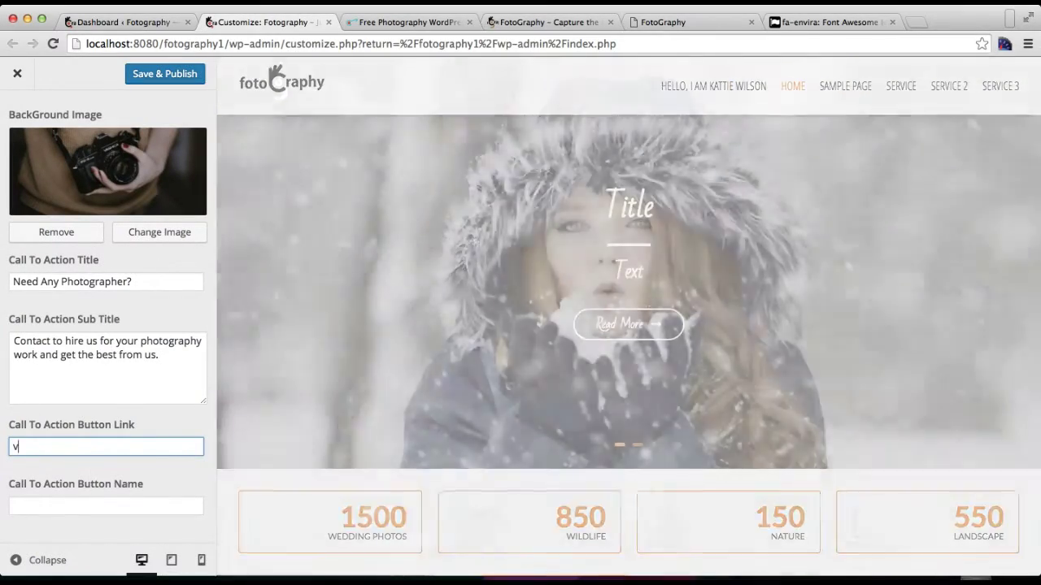
key(super+v)
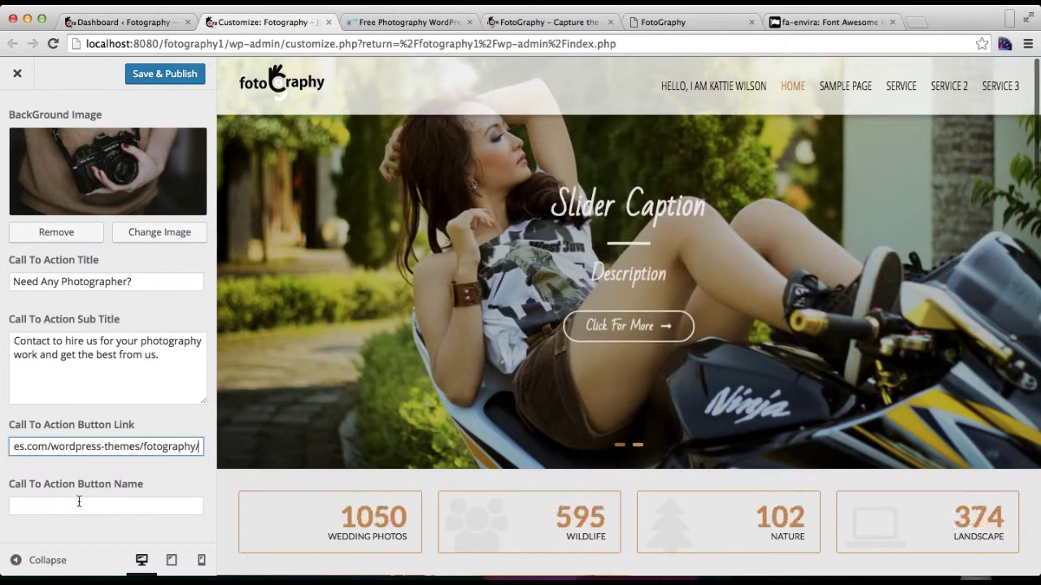
Step: Name the button 'Hire Us' and publish the call-to-action changes
click(80, 508)
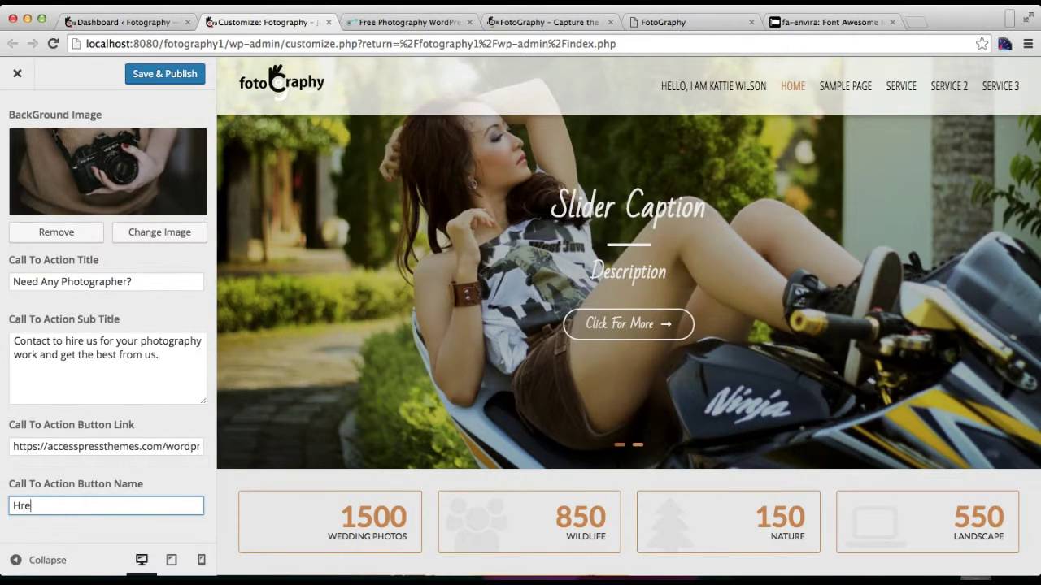
text(Hre)
key(BackSpace)
key(BackSpace)
key(BackSpace)
text(ire Us)
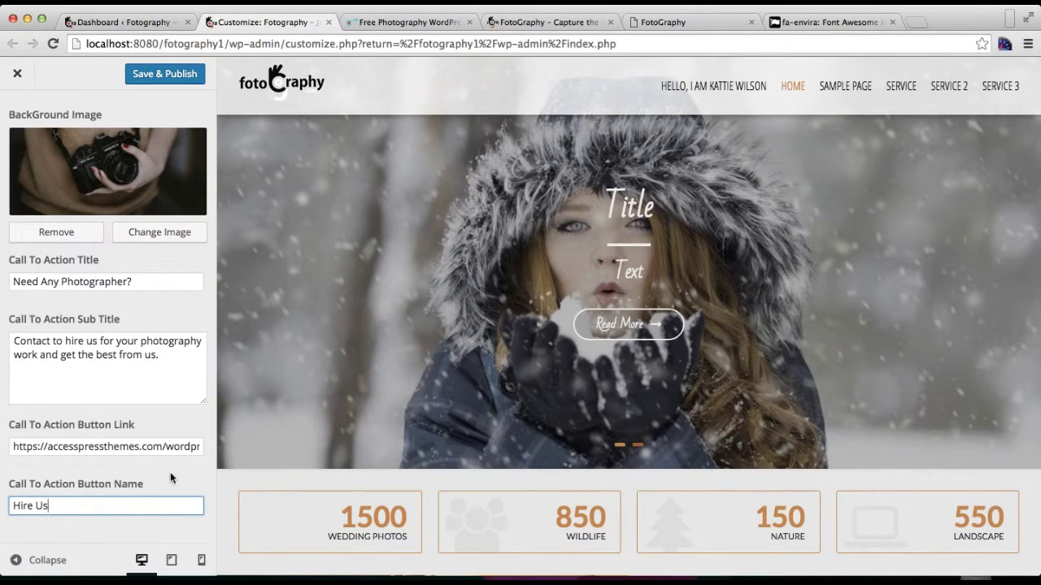
scroll(135, 417, up, 3)
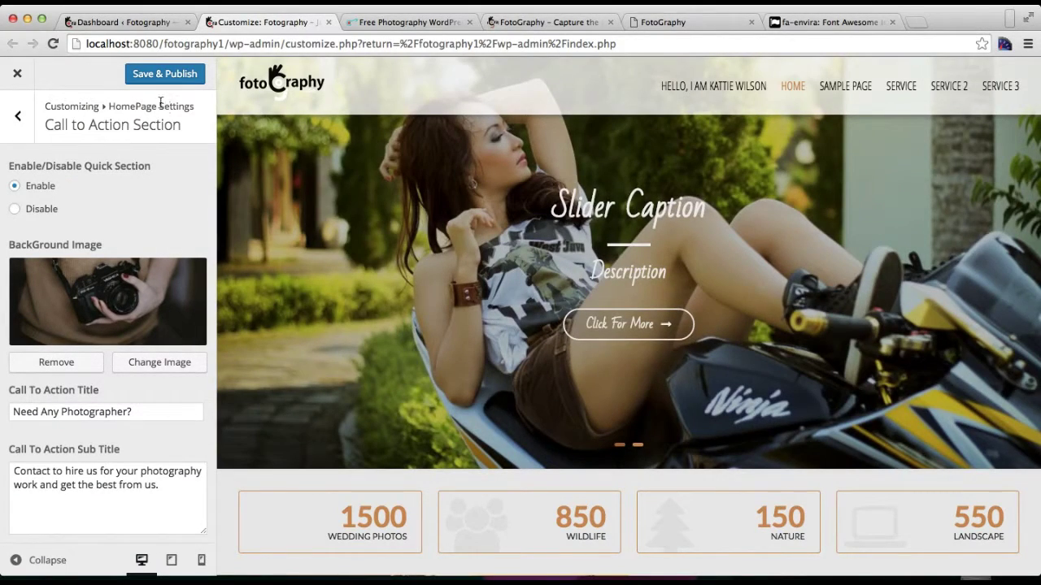
click(138, 75)
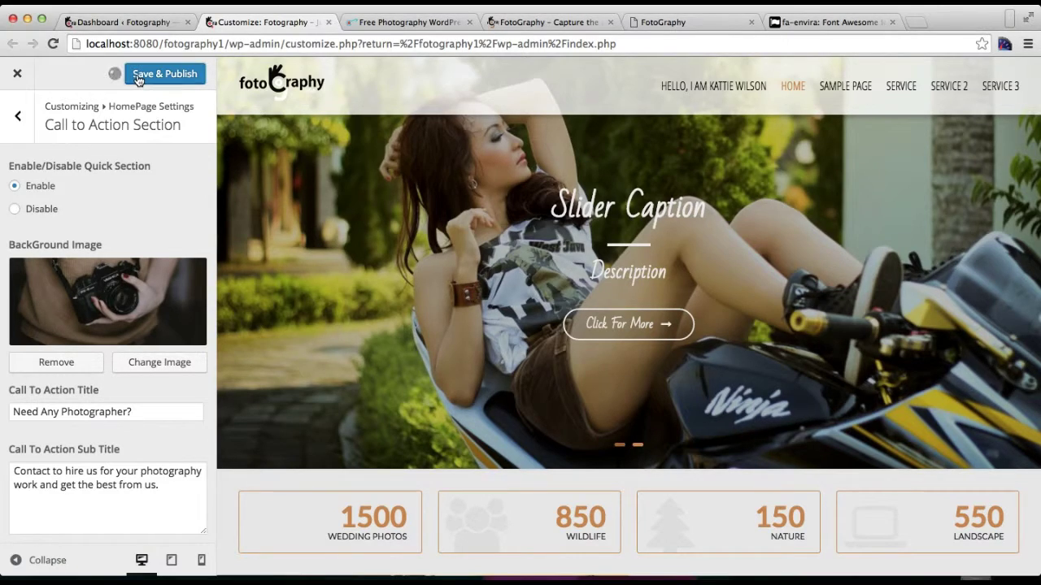
scroll(643, 348, down, 15)
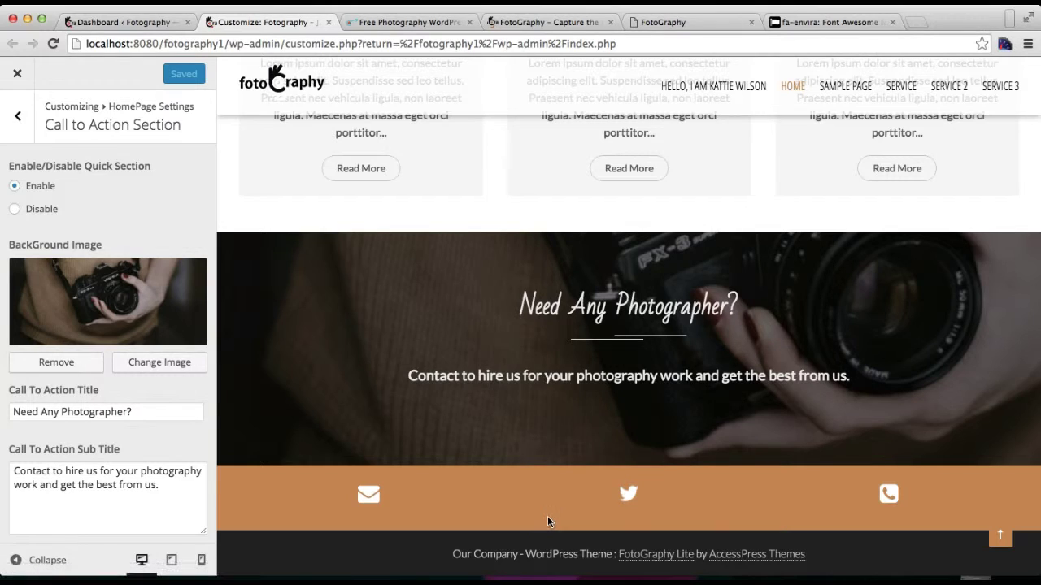
Step: Open Quick Contact Info and enter the contact email address
click(16, 118)
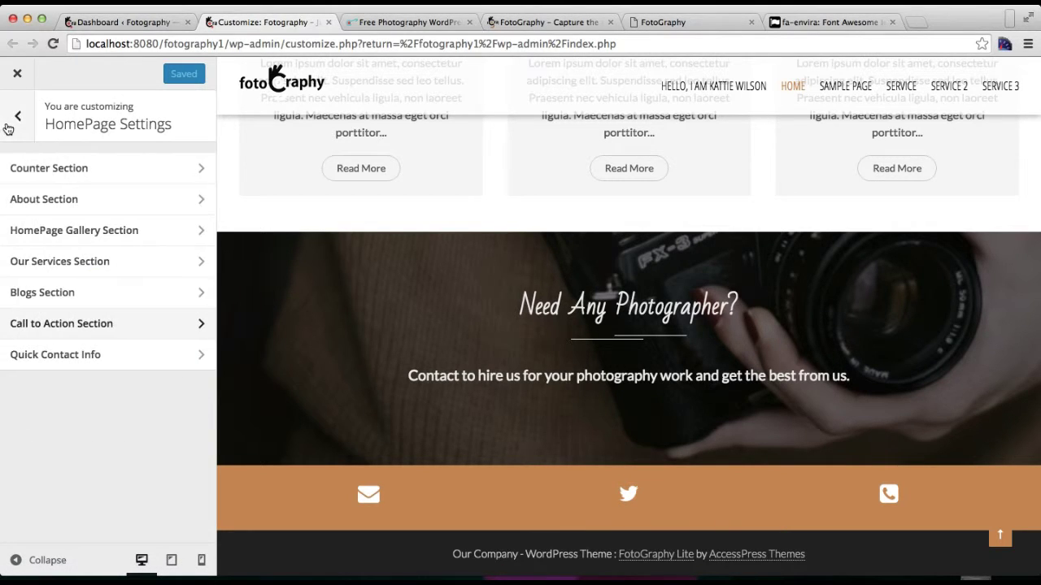
click(83, 357)
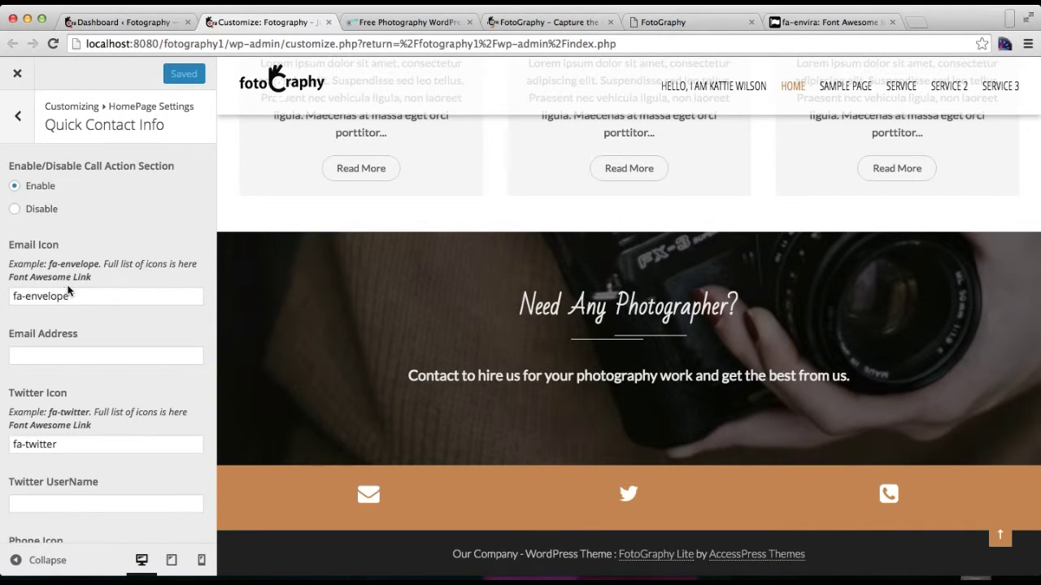
click(67, 353)
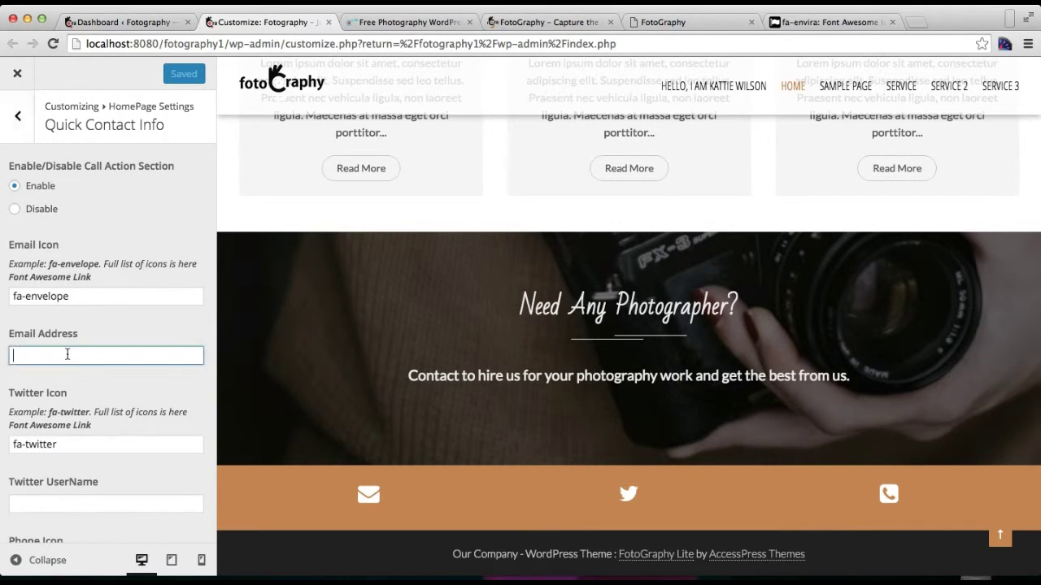
text(email@)
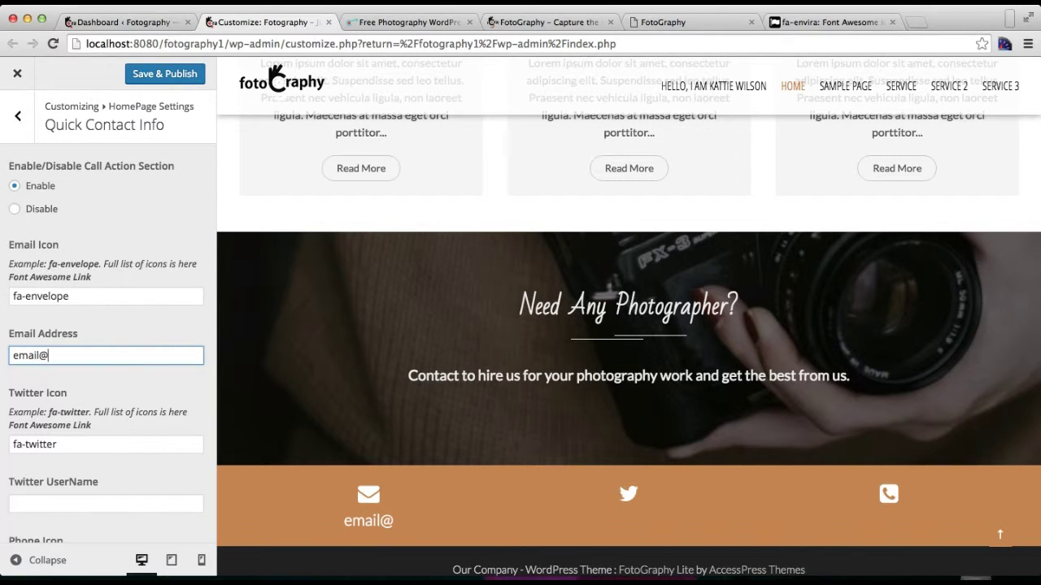
text(email.com)
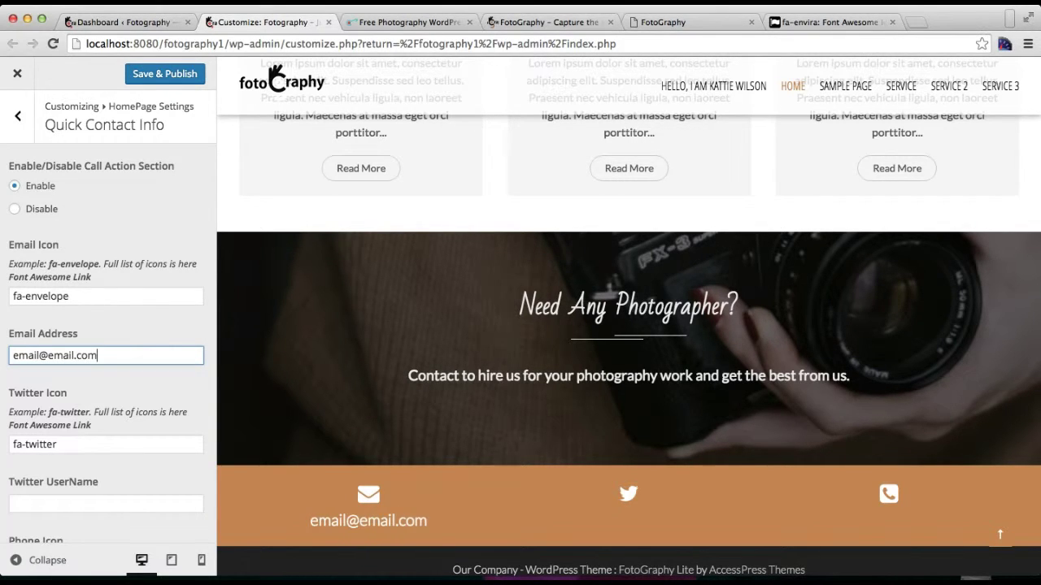
scroll(11, 374, down, 3)
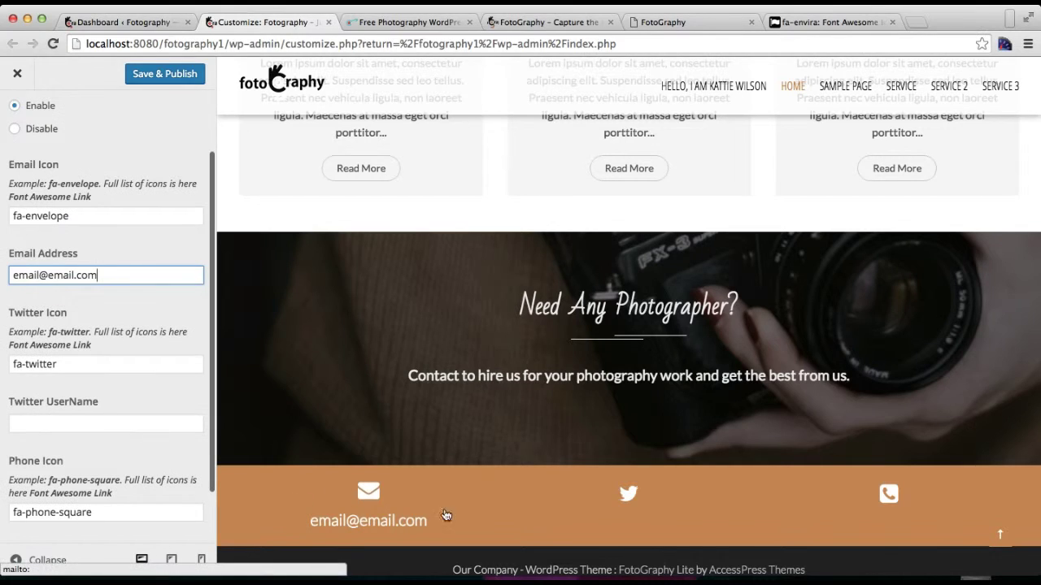
Step: Enter the Twitter username and the phone number, then publish the contact settings
click(95, 421)
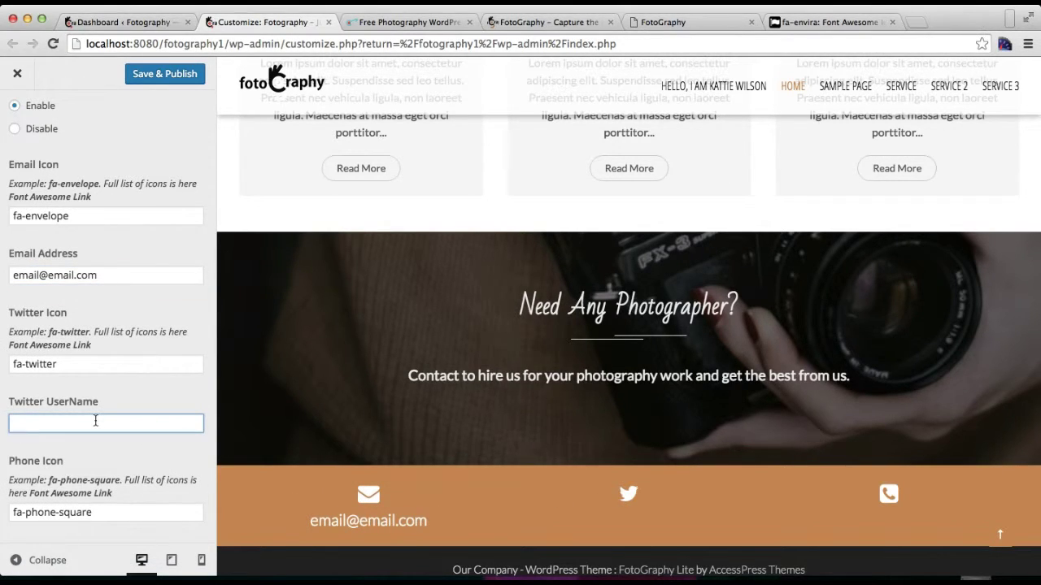
text(apthems)
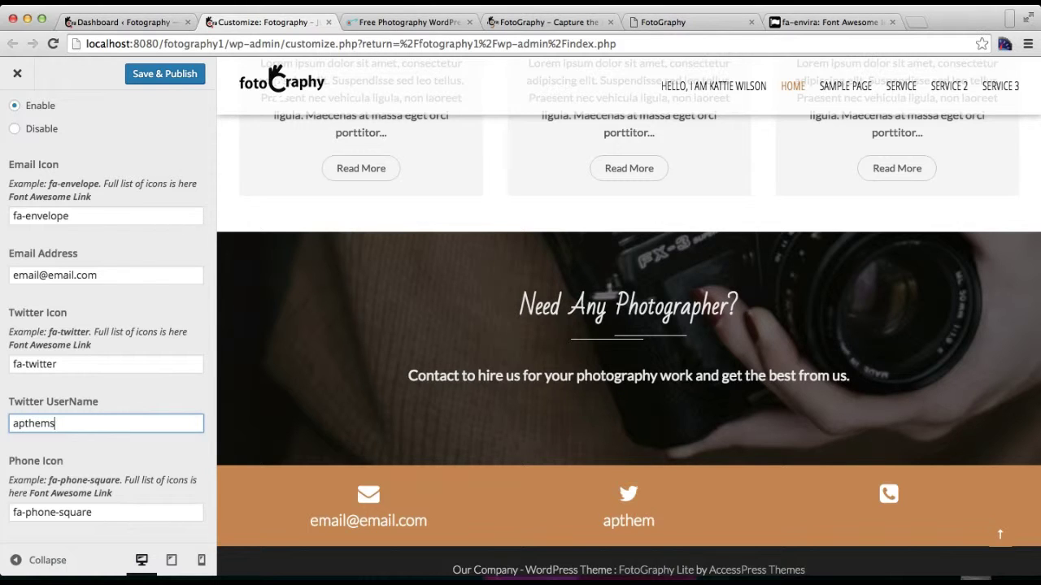
key(BackSpace)
text(es)
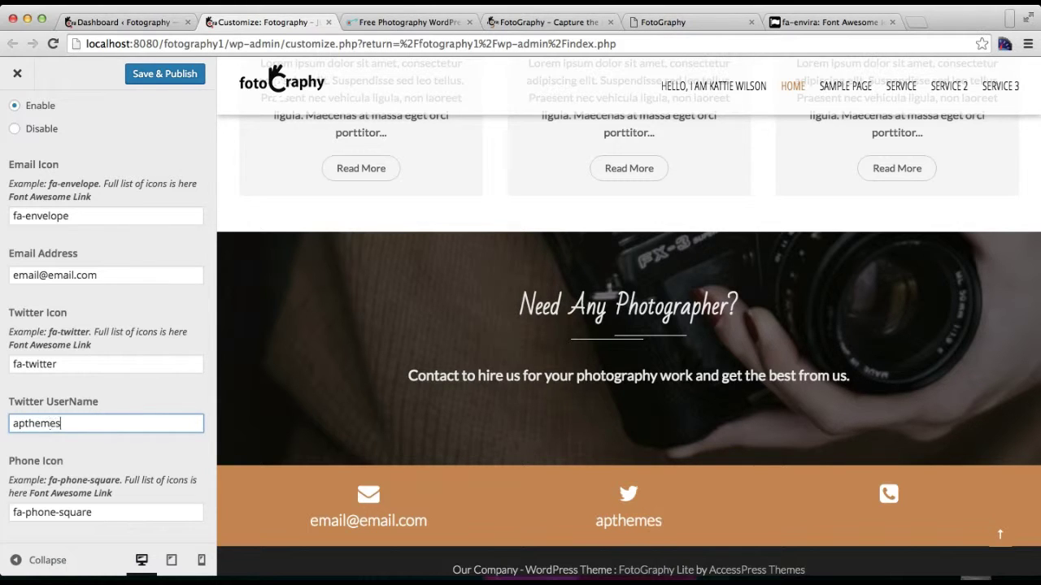
scroll(103, 407, down, 2)
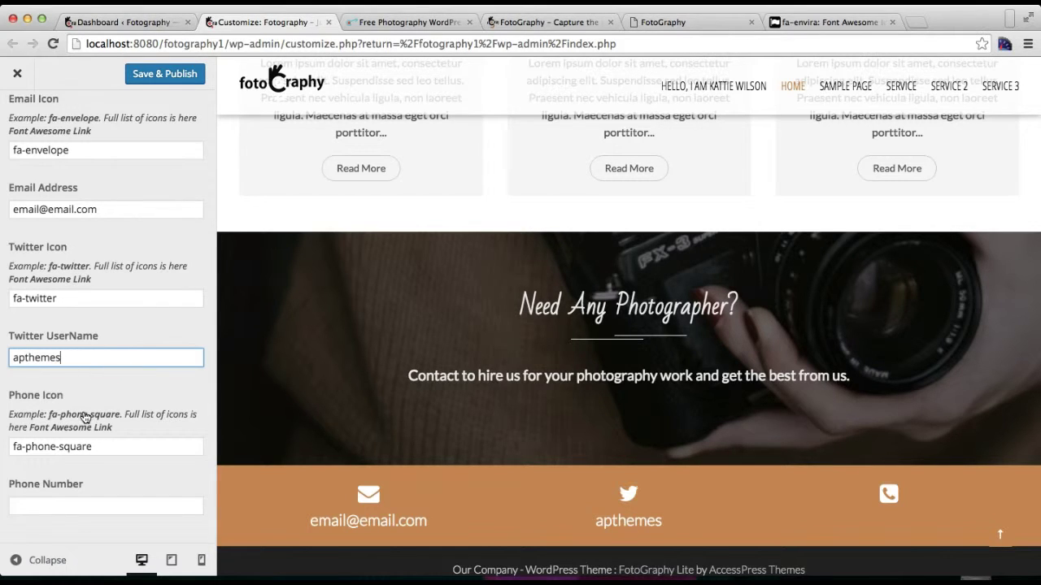
click(86, 503)
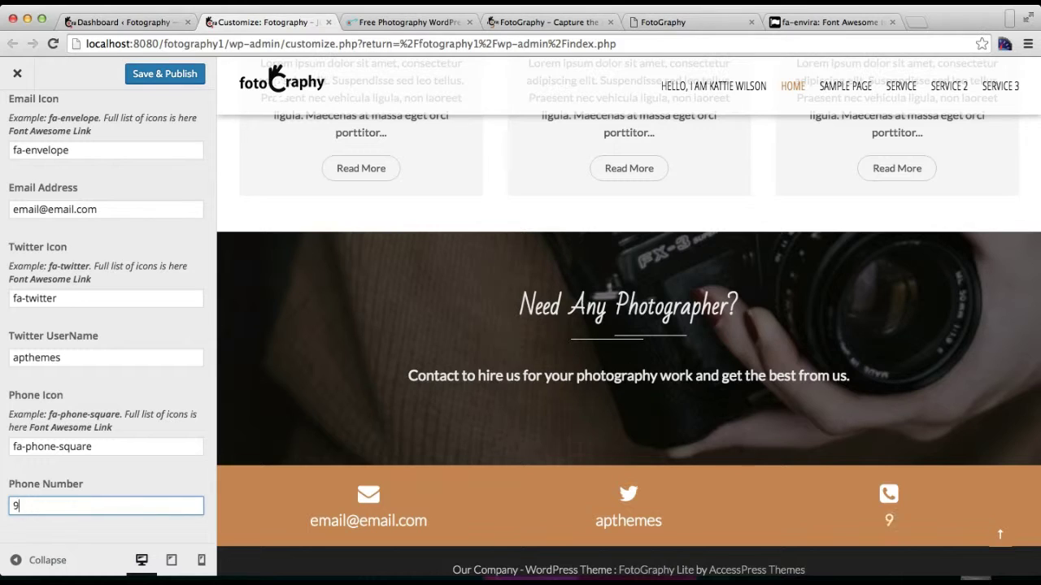
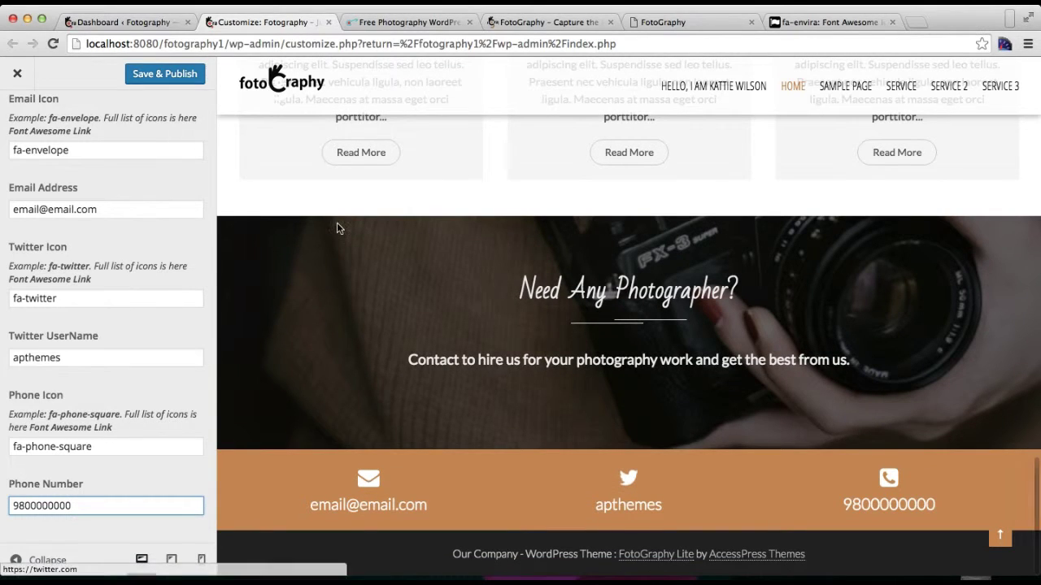
click(151, 76)
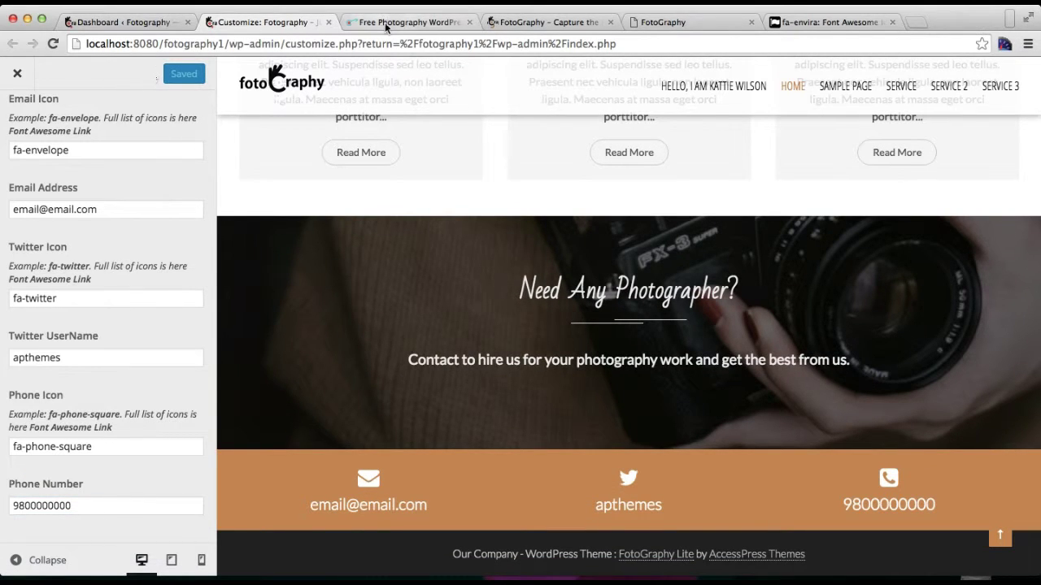
Step: Open the live site in a new tab and scroll to the call-to-action and contact bar
click(73, 22)
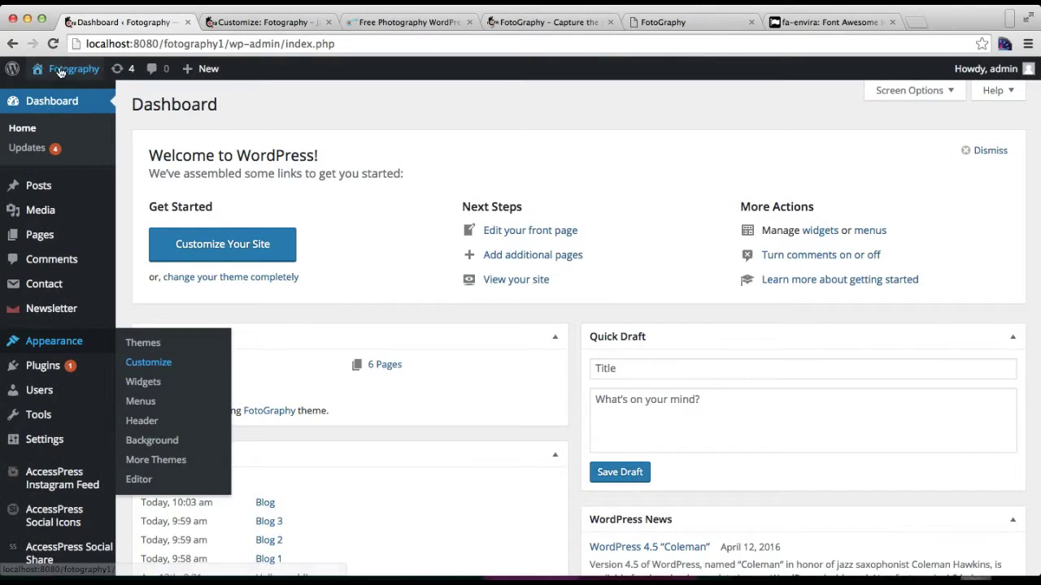
mouse_move(57, 71)
right_click(57, 98)
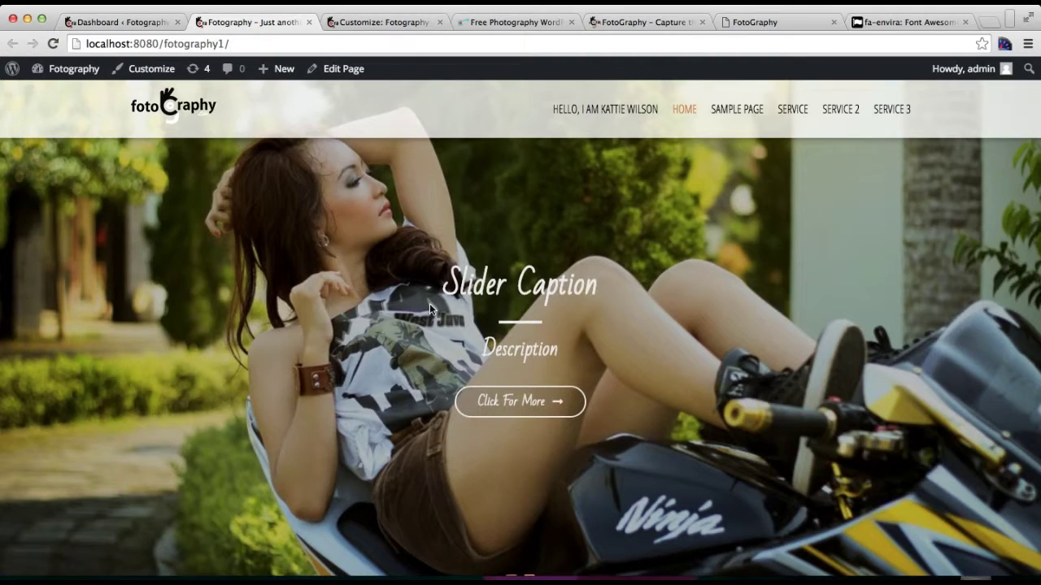
scroll(430, 304, down, 15)
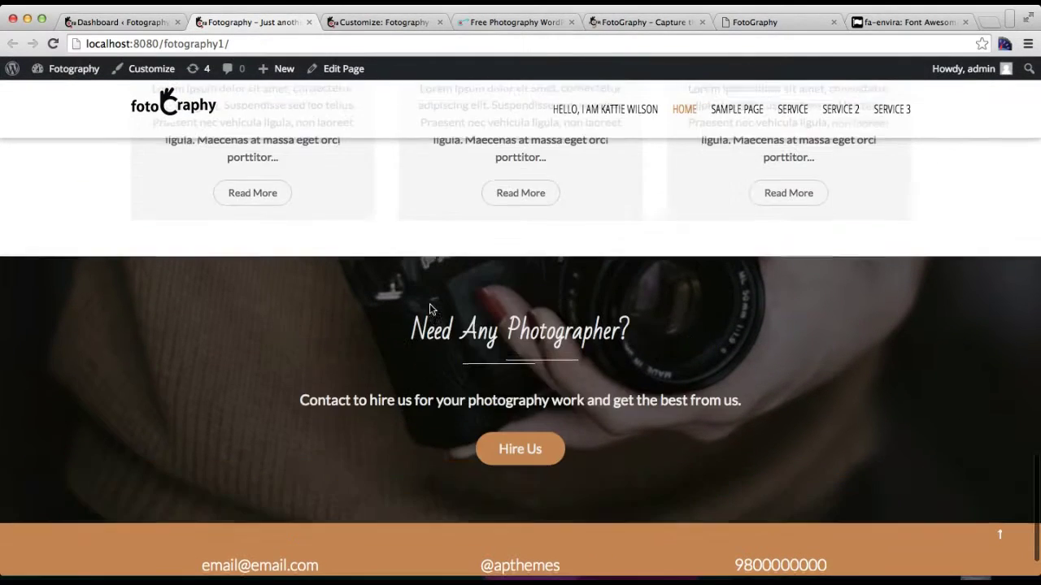
scroll(430, 308, down, 2)
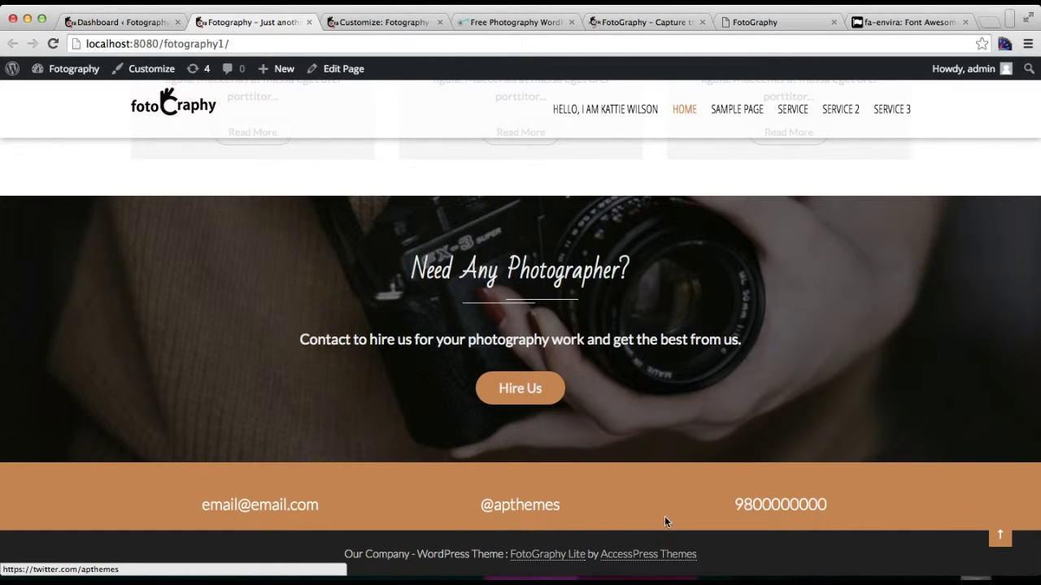
Step: Open the Customizer in a new tab at HomePage Settings > Quick Contact Info
click(128, 22)
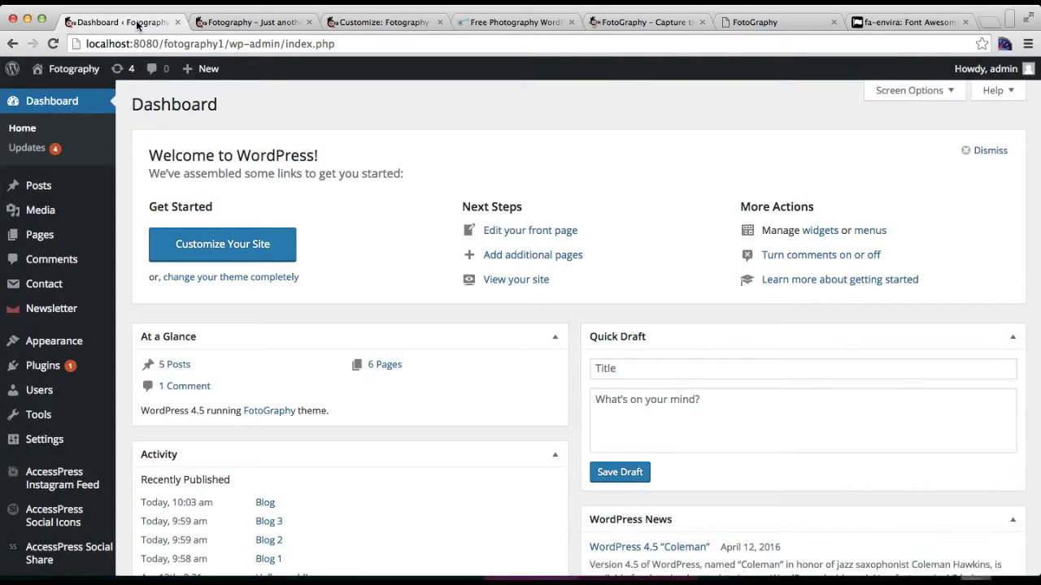
mouse_move(64, 351)
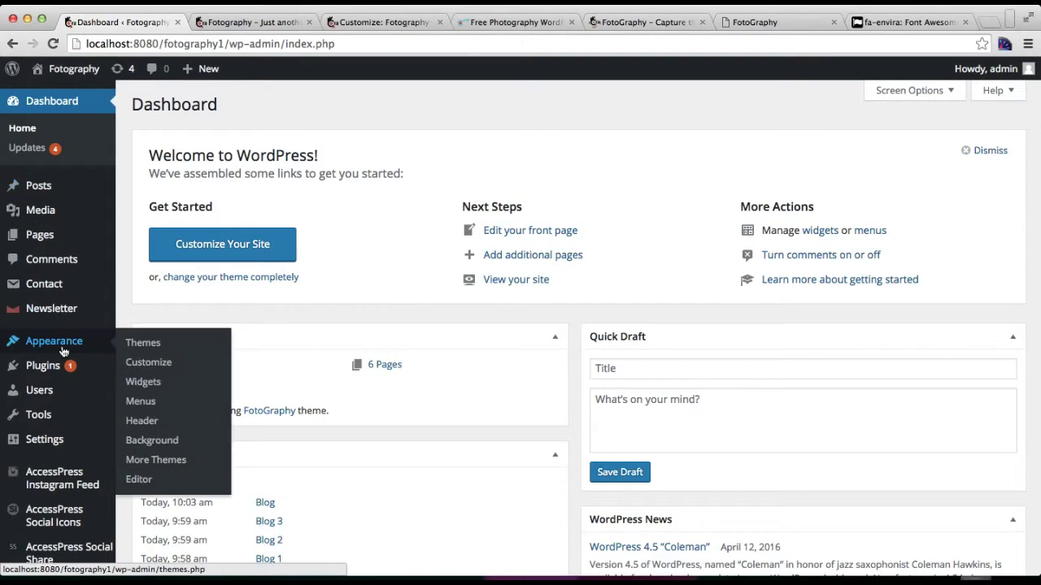
right_click(148, 367)
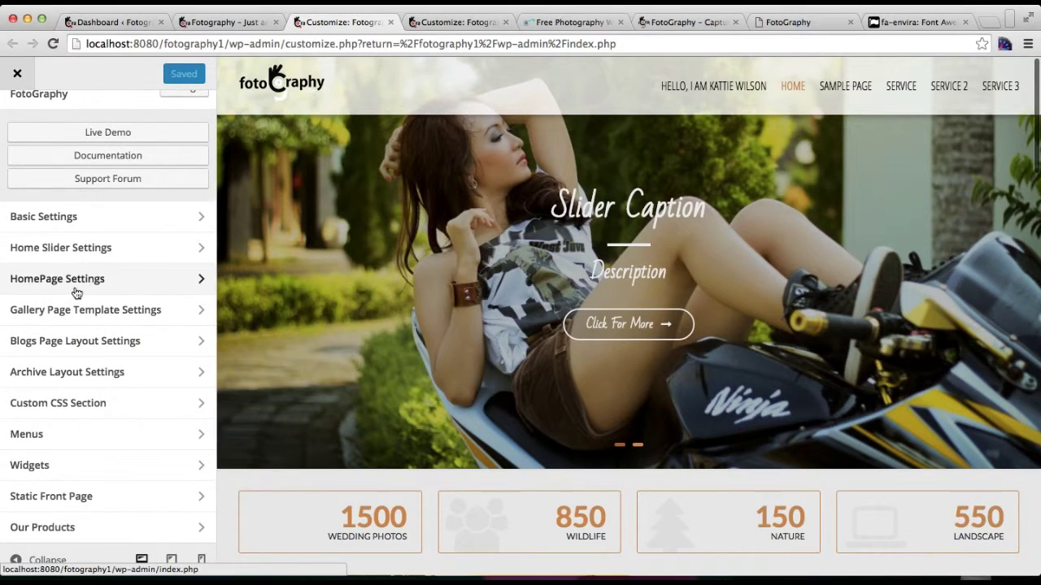
click(81, 283)
click(76, 353)
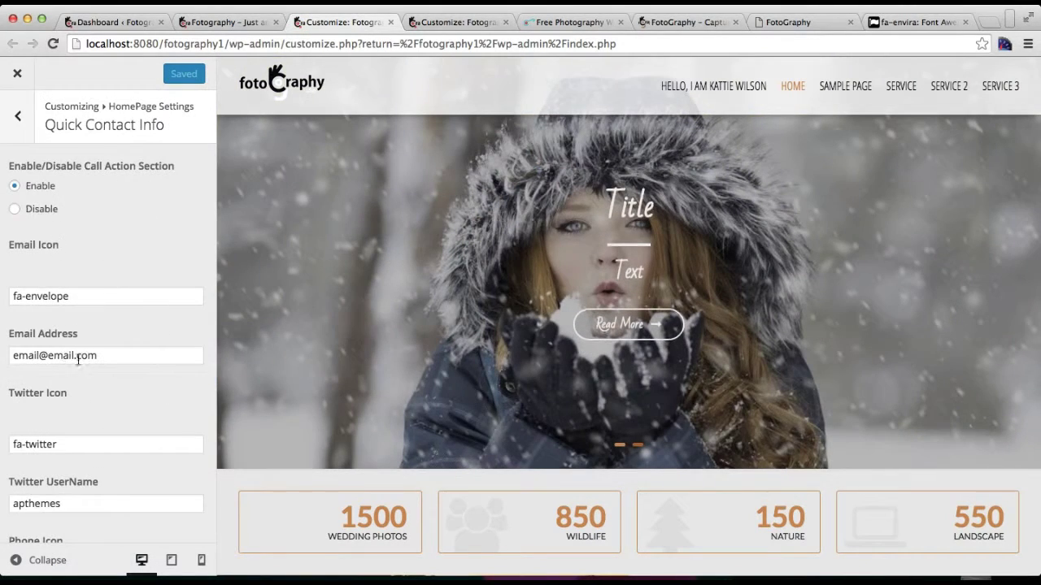
Step: Re-enter the fa-envelope, fa-twitter and fa-phone-square icon names and publish them
triple_click(73, 299)
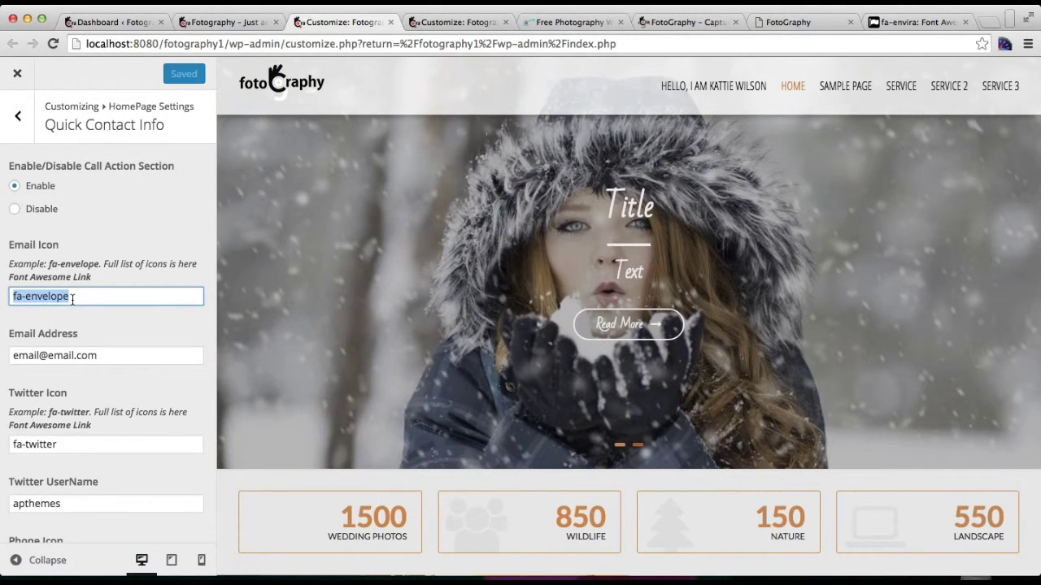
text(fa-envelope)
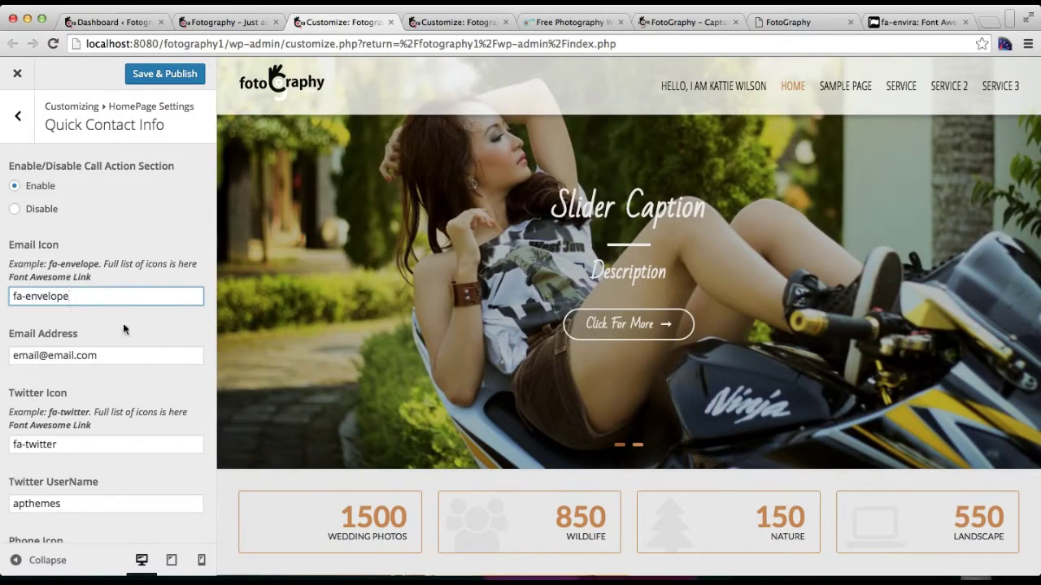
scroll(90, 351, down, 3)
triple_click(63, 309)
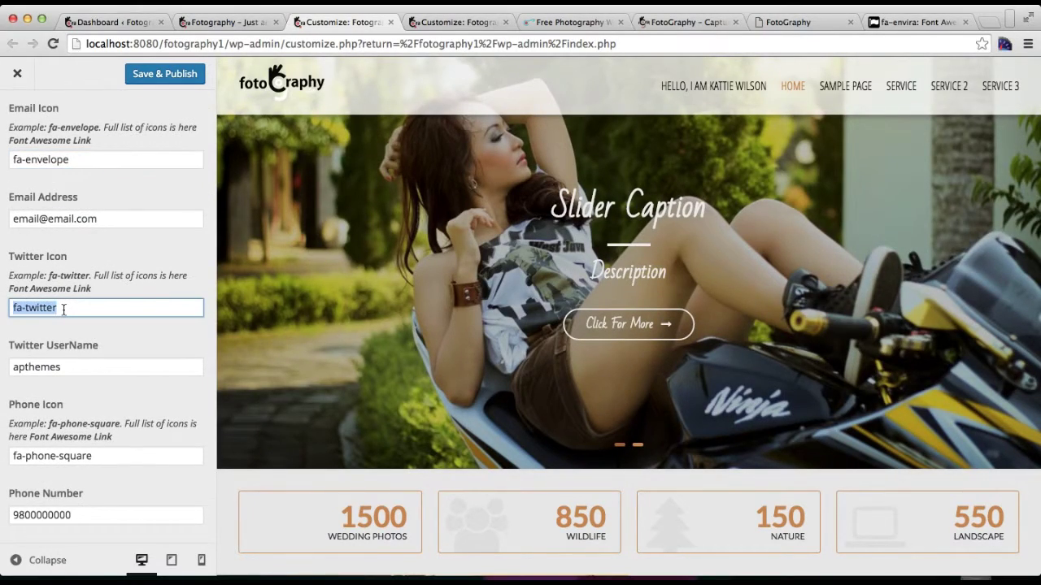
key(super+x)
key(super+v)
scroll(83, 358, down, 1)
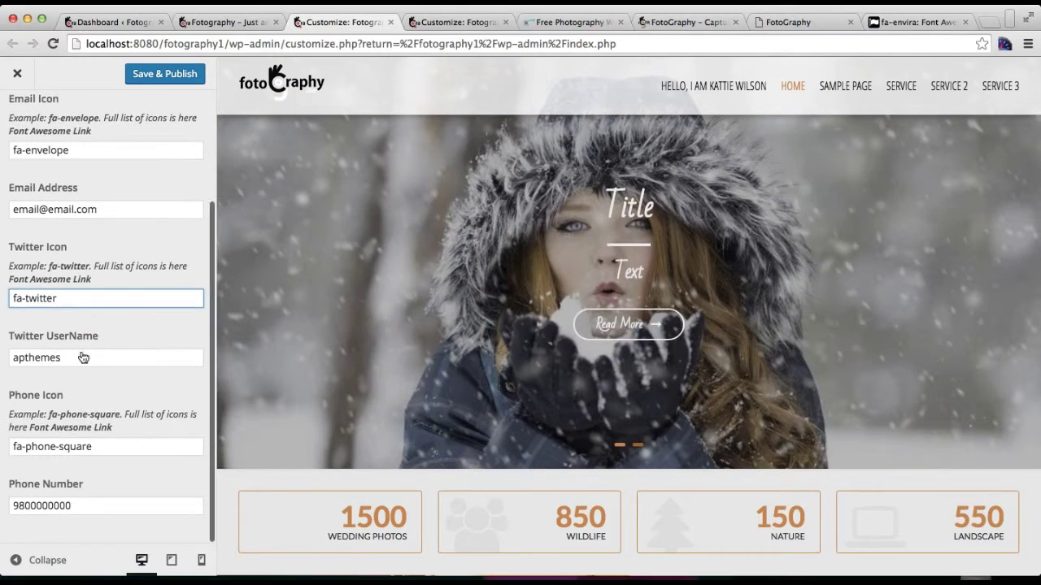
triple_click(99, 452)
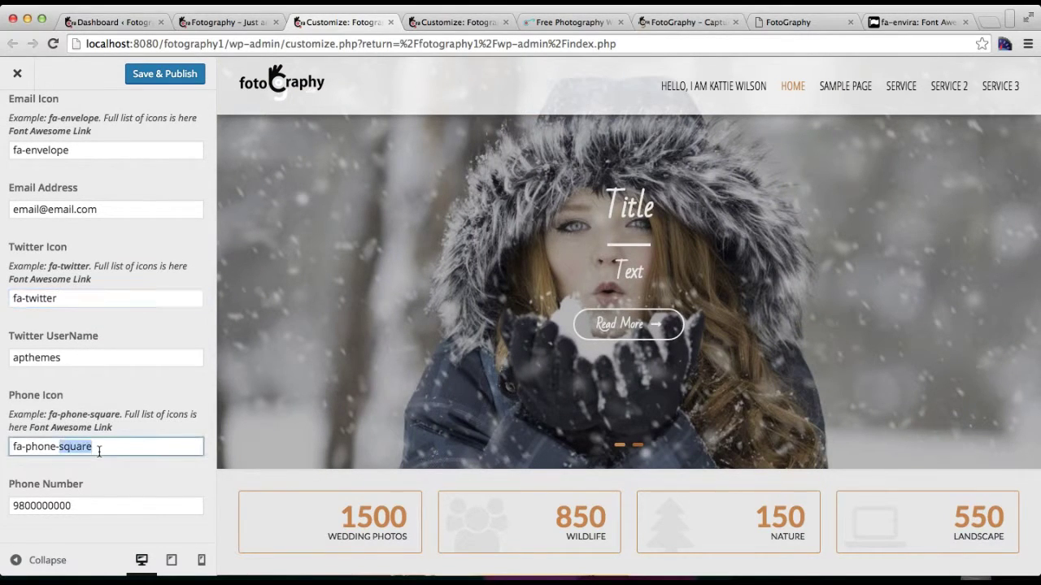
key(super+x)
key(super+v)
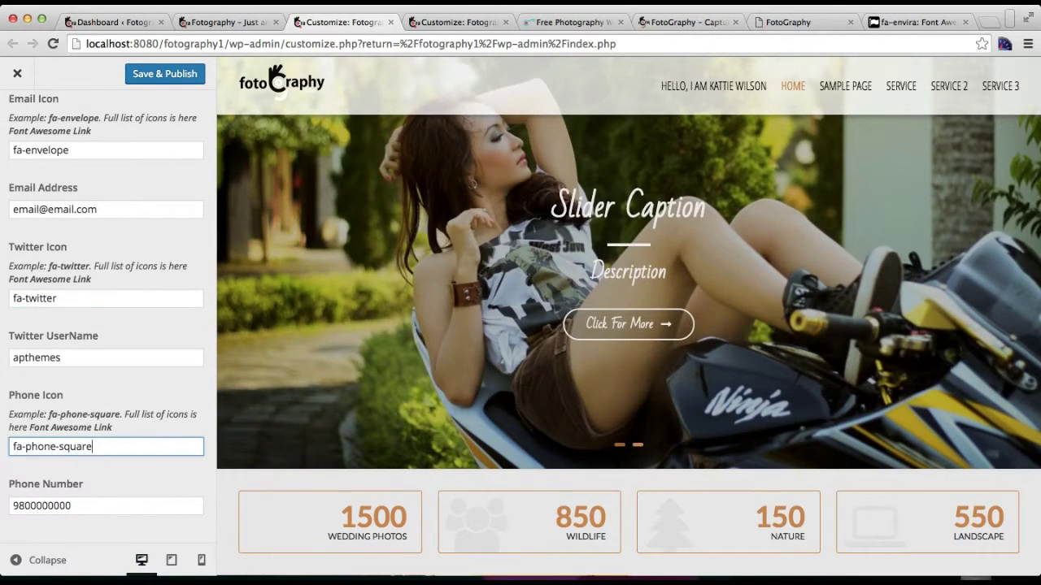
scroll(95, 455, up, 3)
click(174, 76)
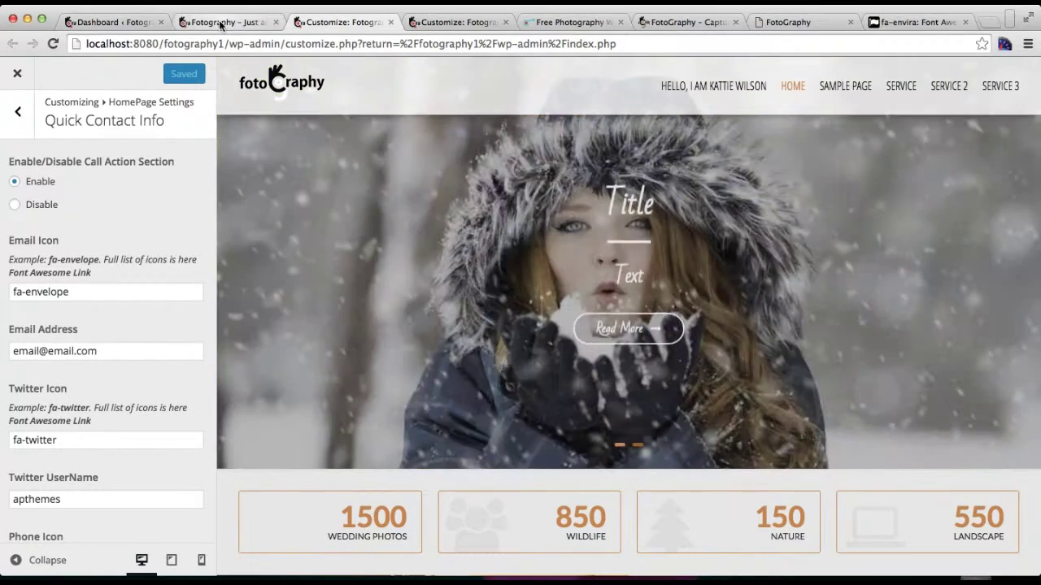
Step: Reload the live homepage and scroll down to check the contact bar icons
click(223, 22)
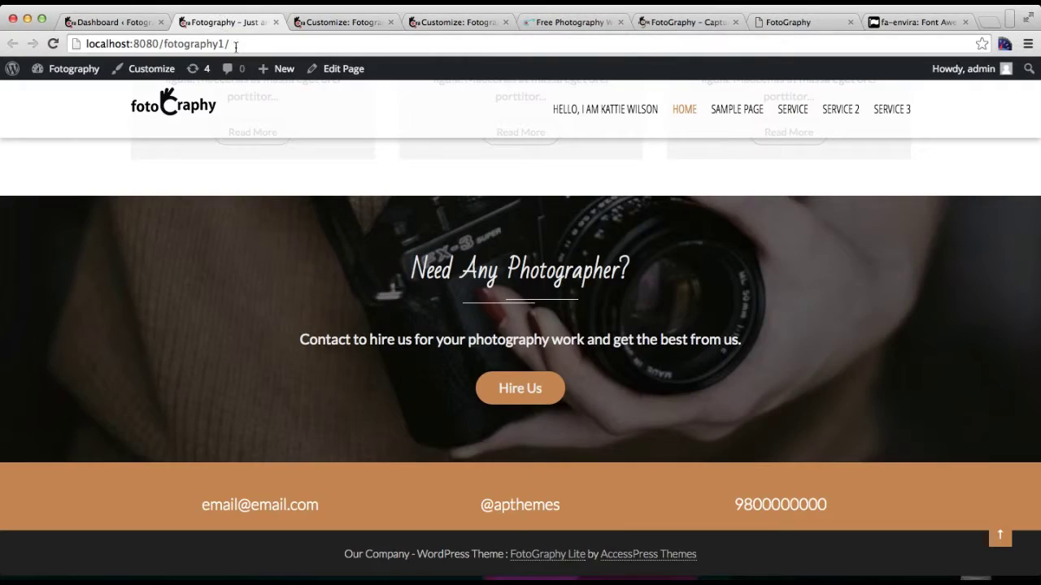
click(235, 45)
key(Return)
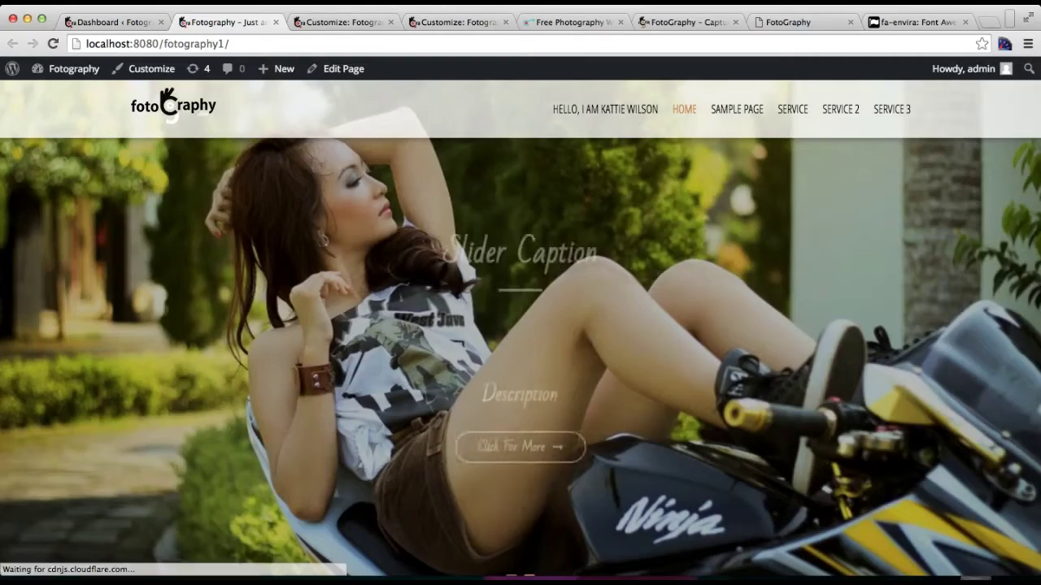
scroll(454, 244, down, 20)
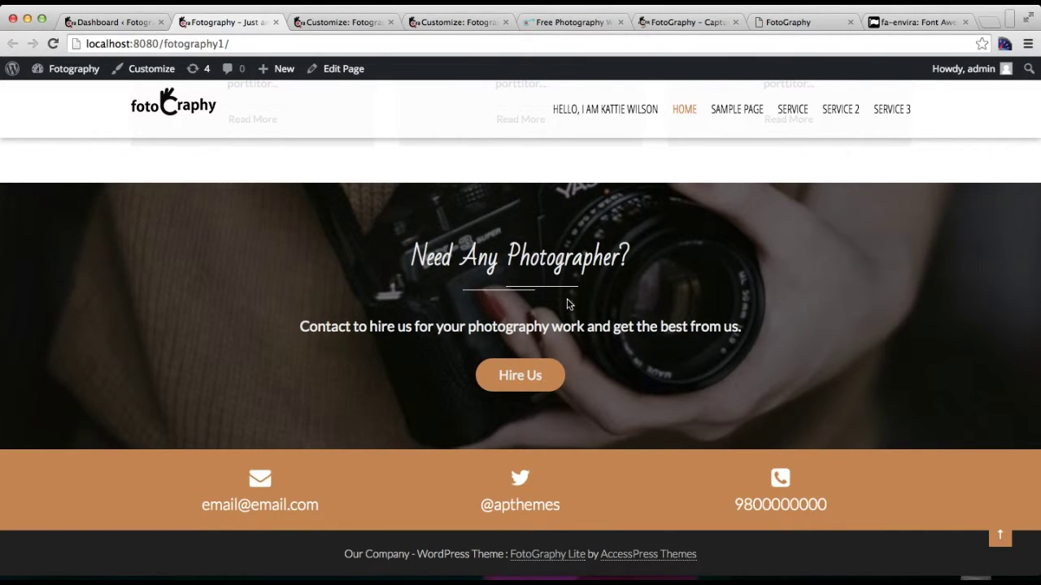
Step: Browse the FotoGraphy documentation's testimonial and Set Up Blog Page Layout sections
click(786, 24)
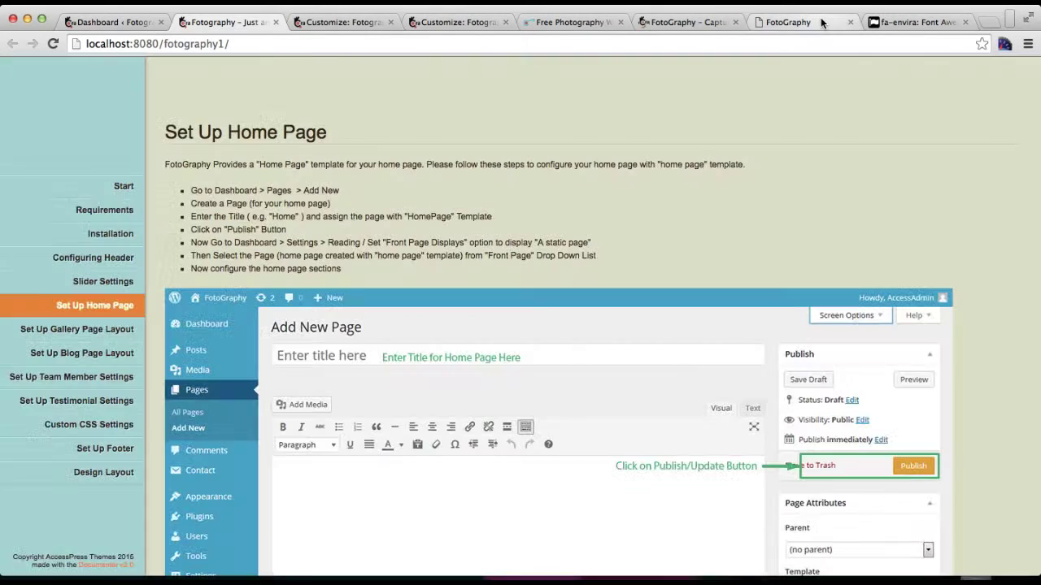
click(110, 400)
click(97, 353)
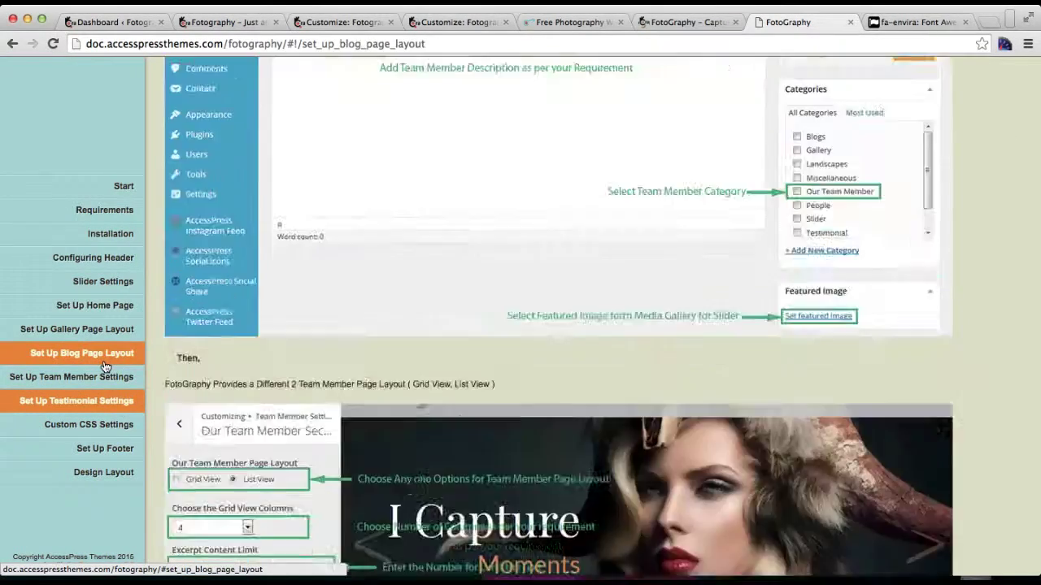